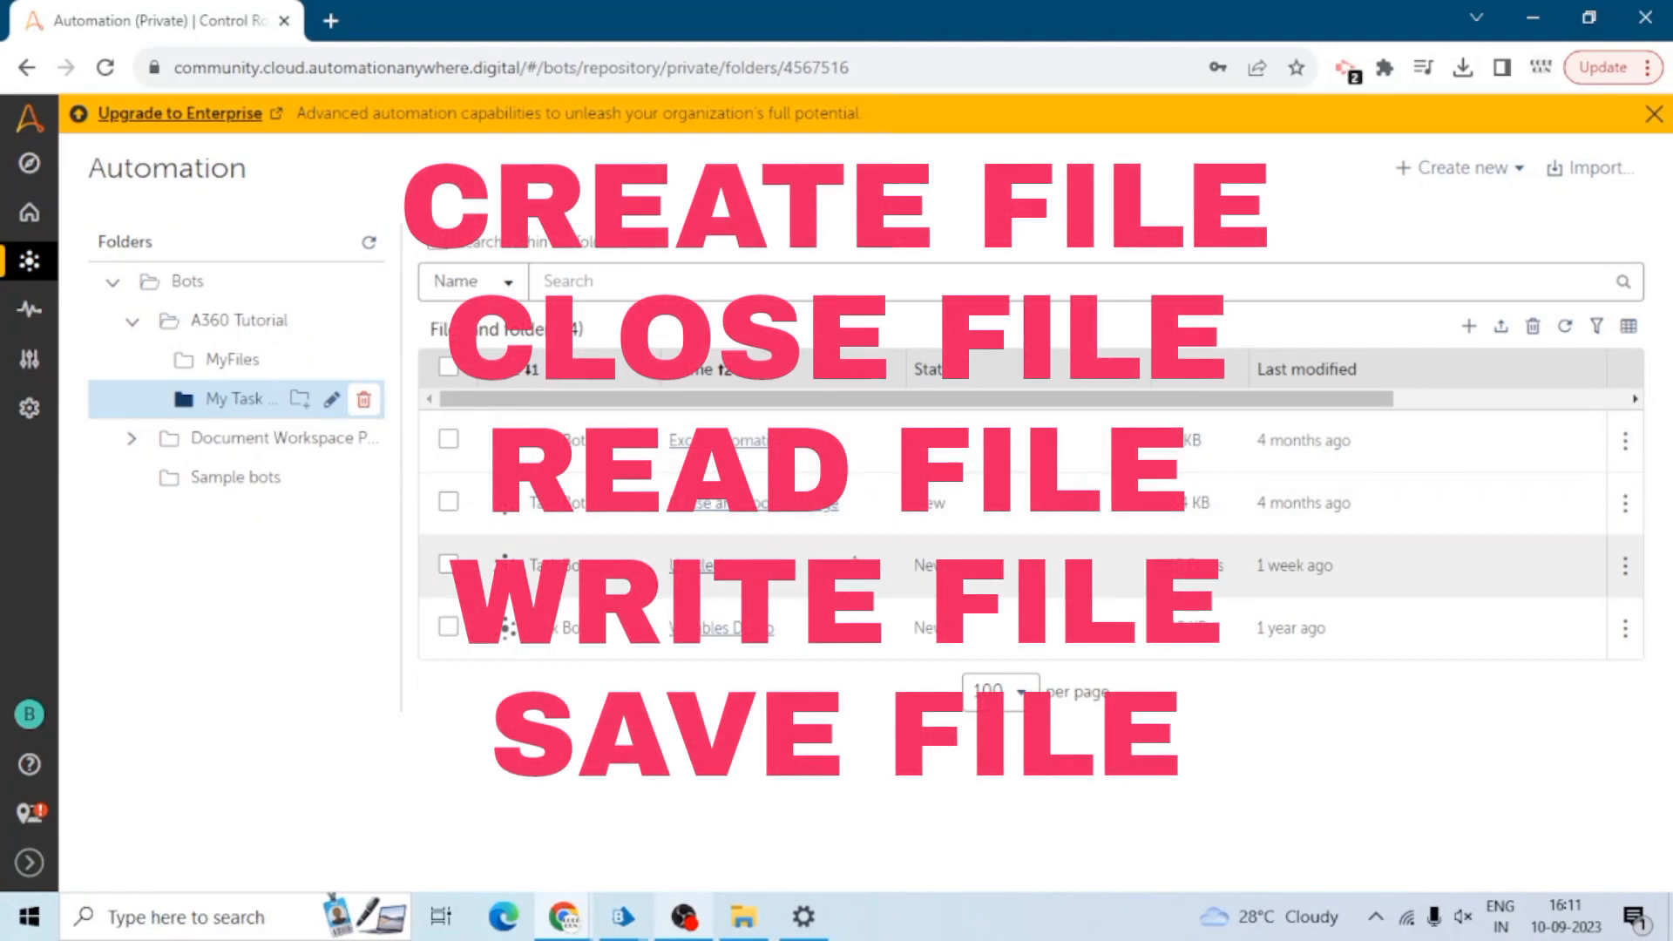
Open the Untitled bot, search the actions for "tas", and add the Task Bot Run action to the flow.
left_click(704, 568)
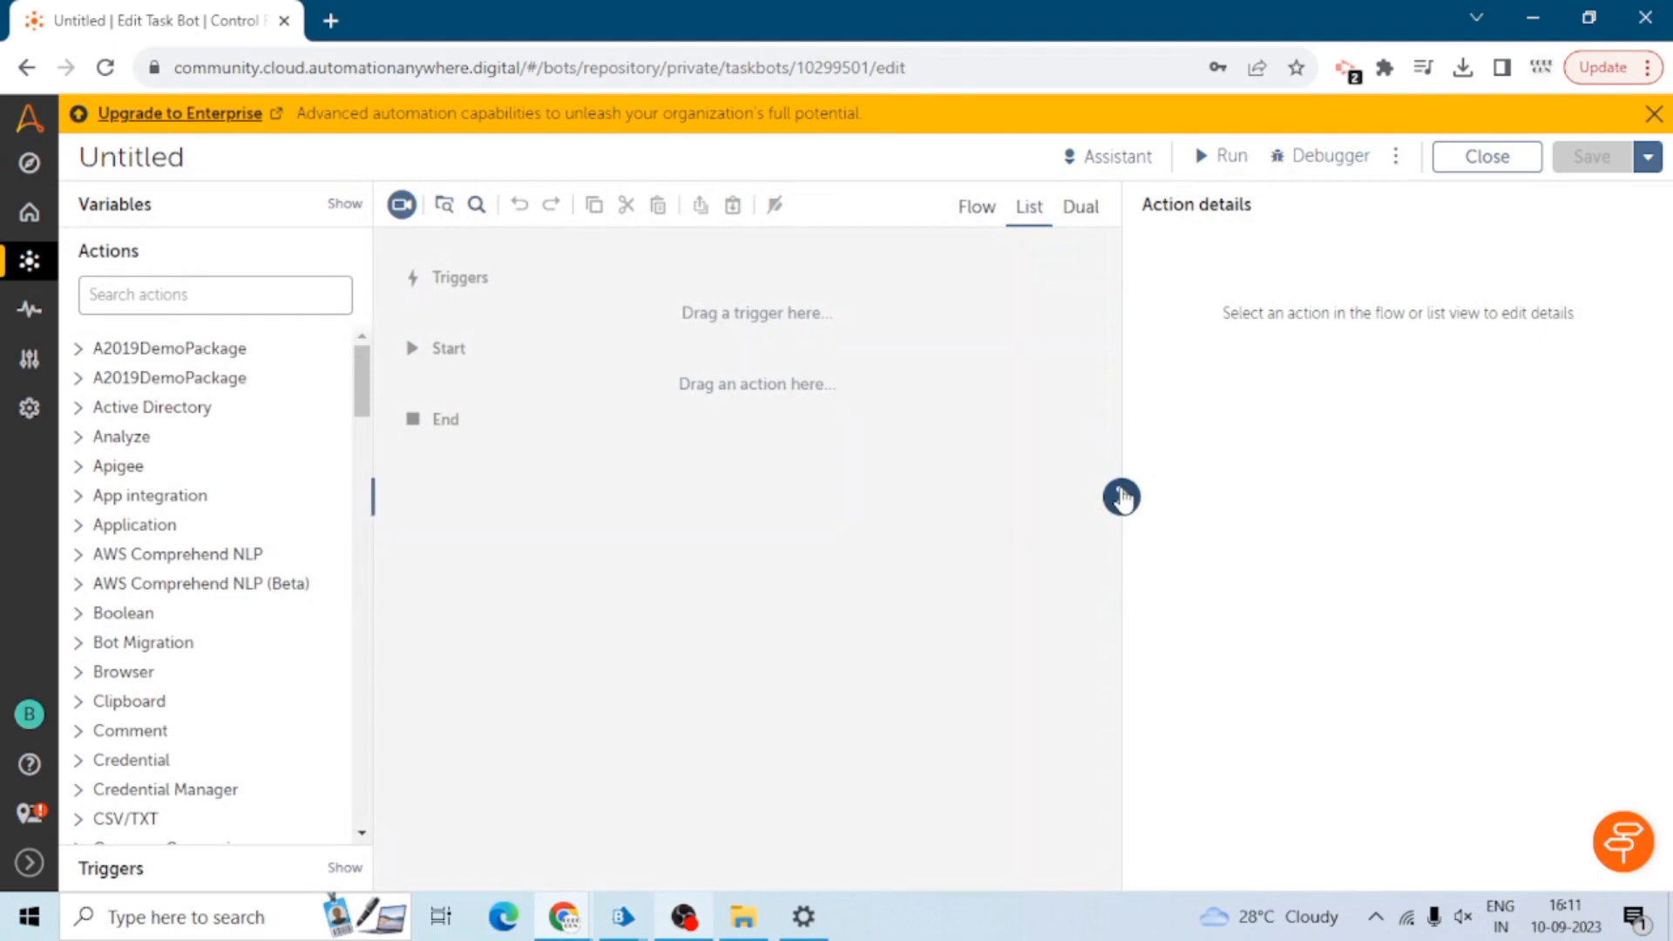
left_click(1122, 497)
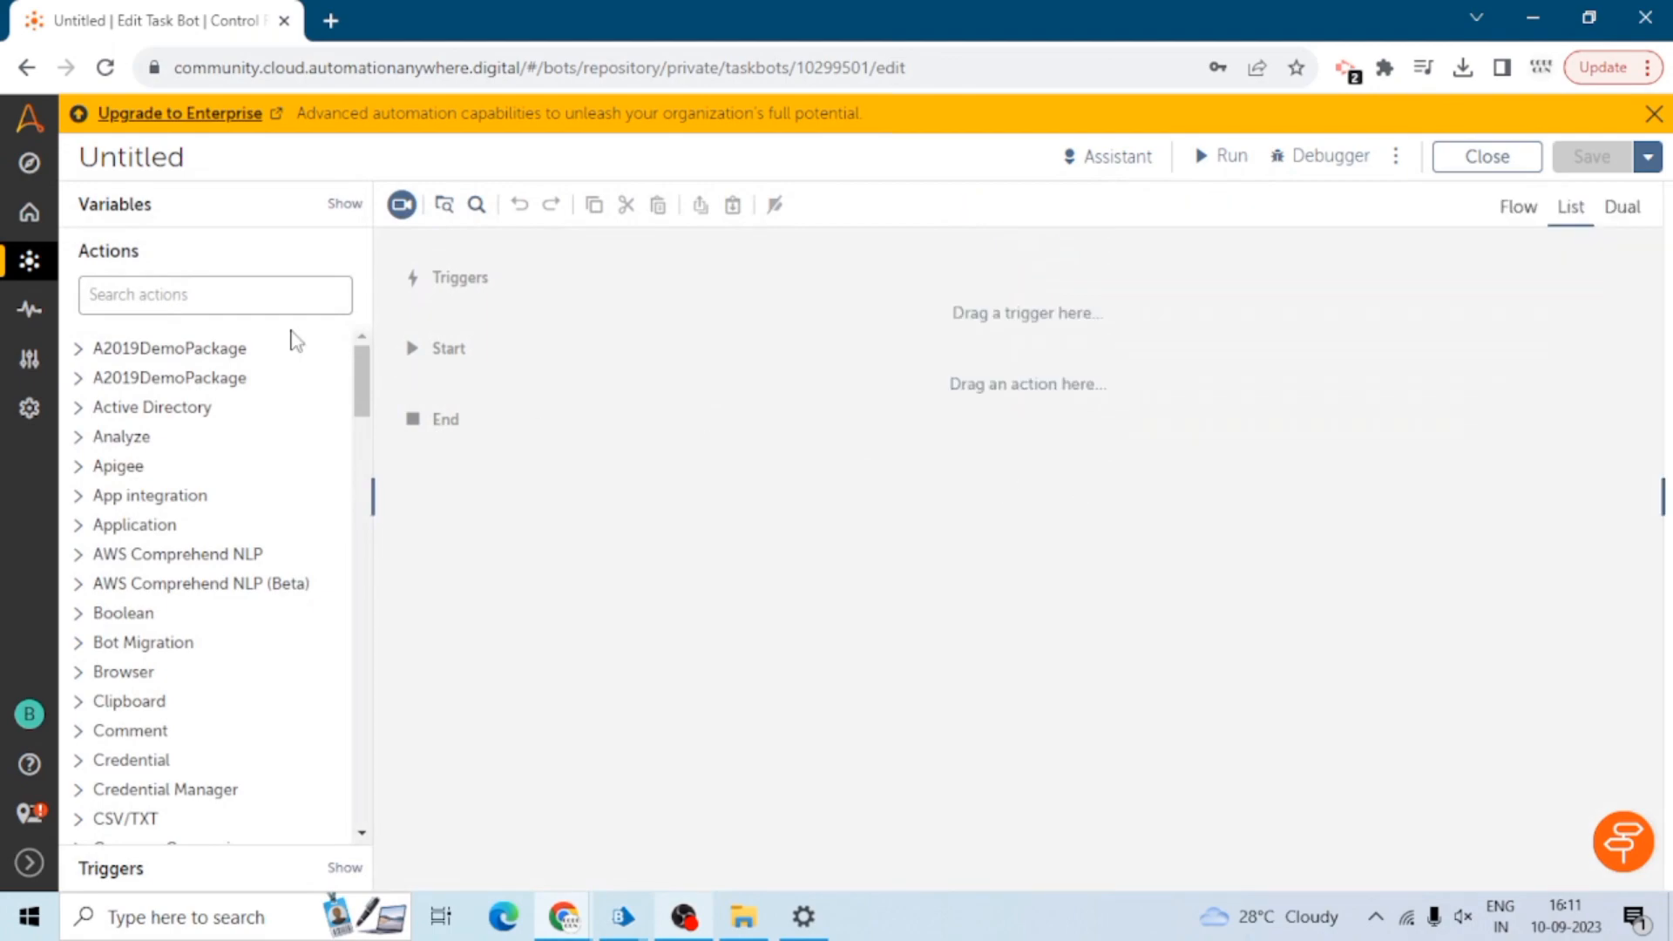
left_click(190, 303)
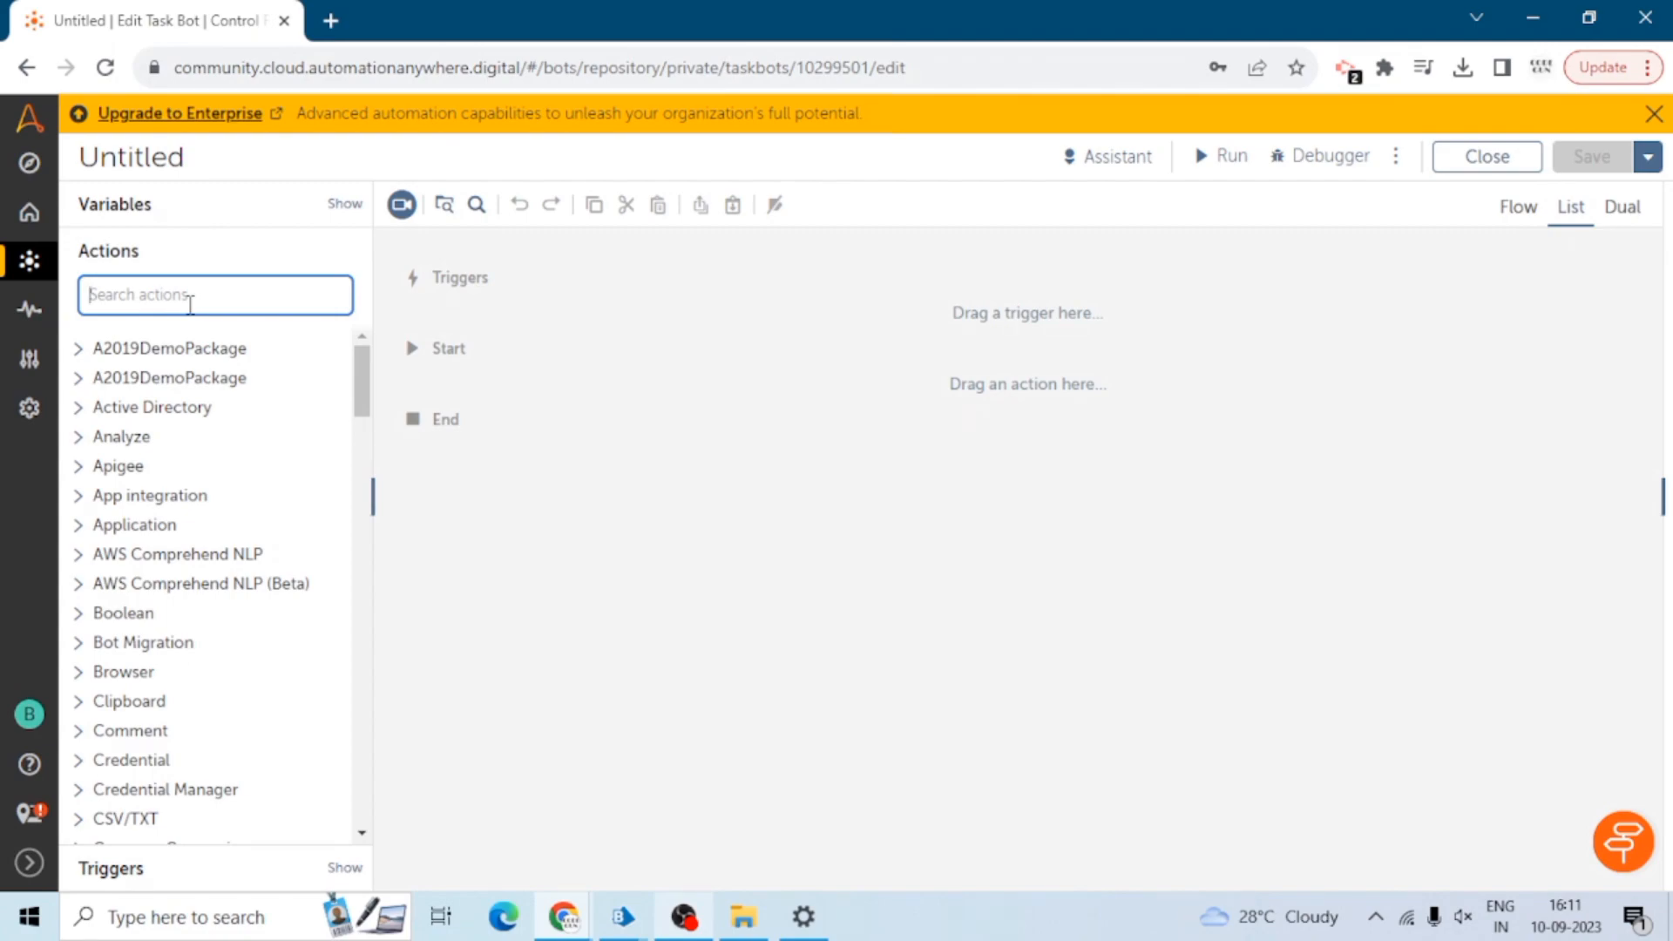
type("tas")
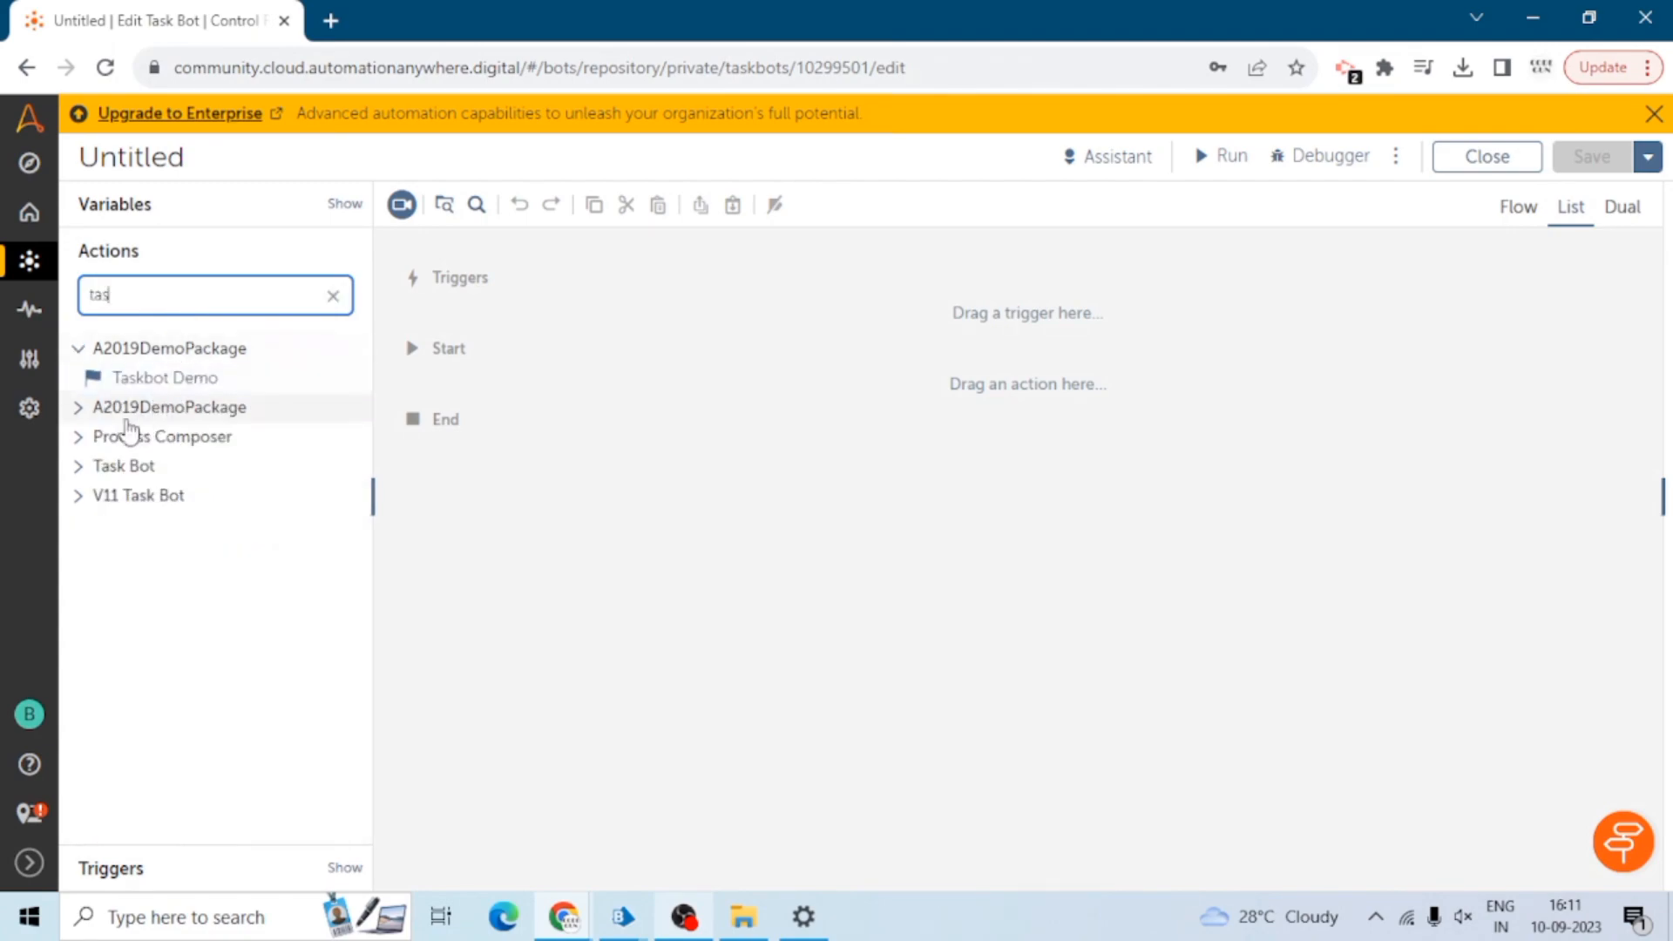
left_click(87, 467)
left_click_drag(132, 524, 732, 380)
left_click_drag(149, 497, 587, 433)
left_click(592, 431)
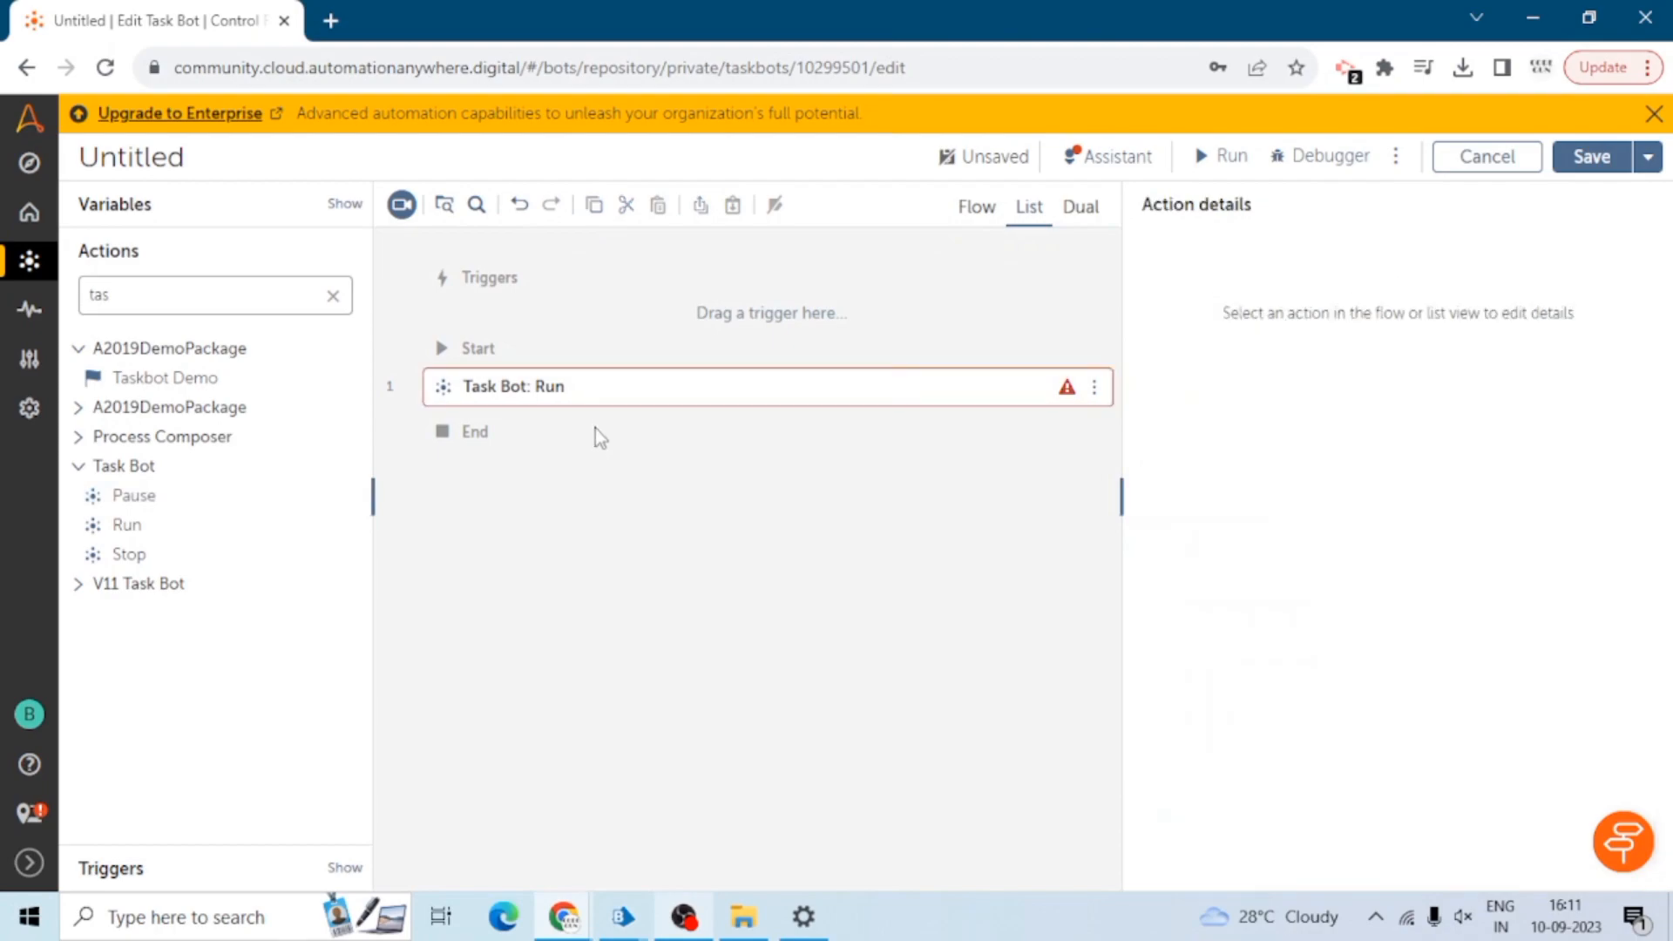
Add the Task Bot Pause and Stop actions below the Run action, and collapse the actions palette.
left_click_drag(172, 492, 552, 432)
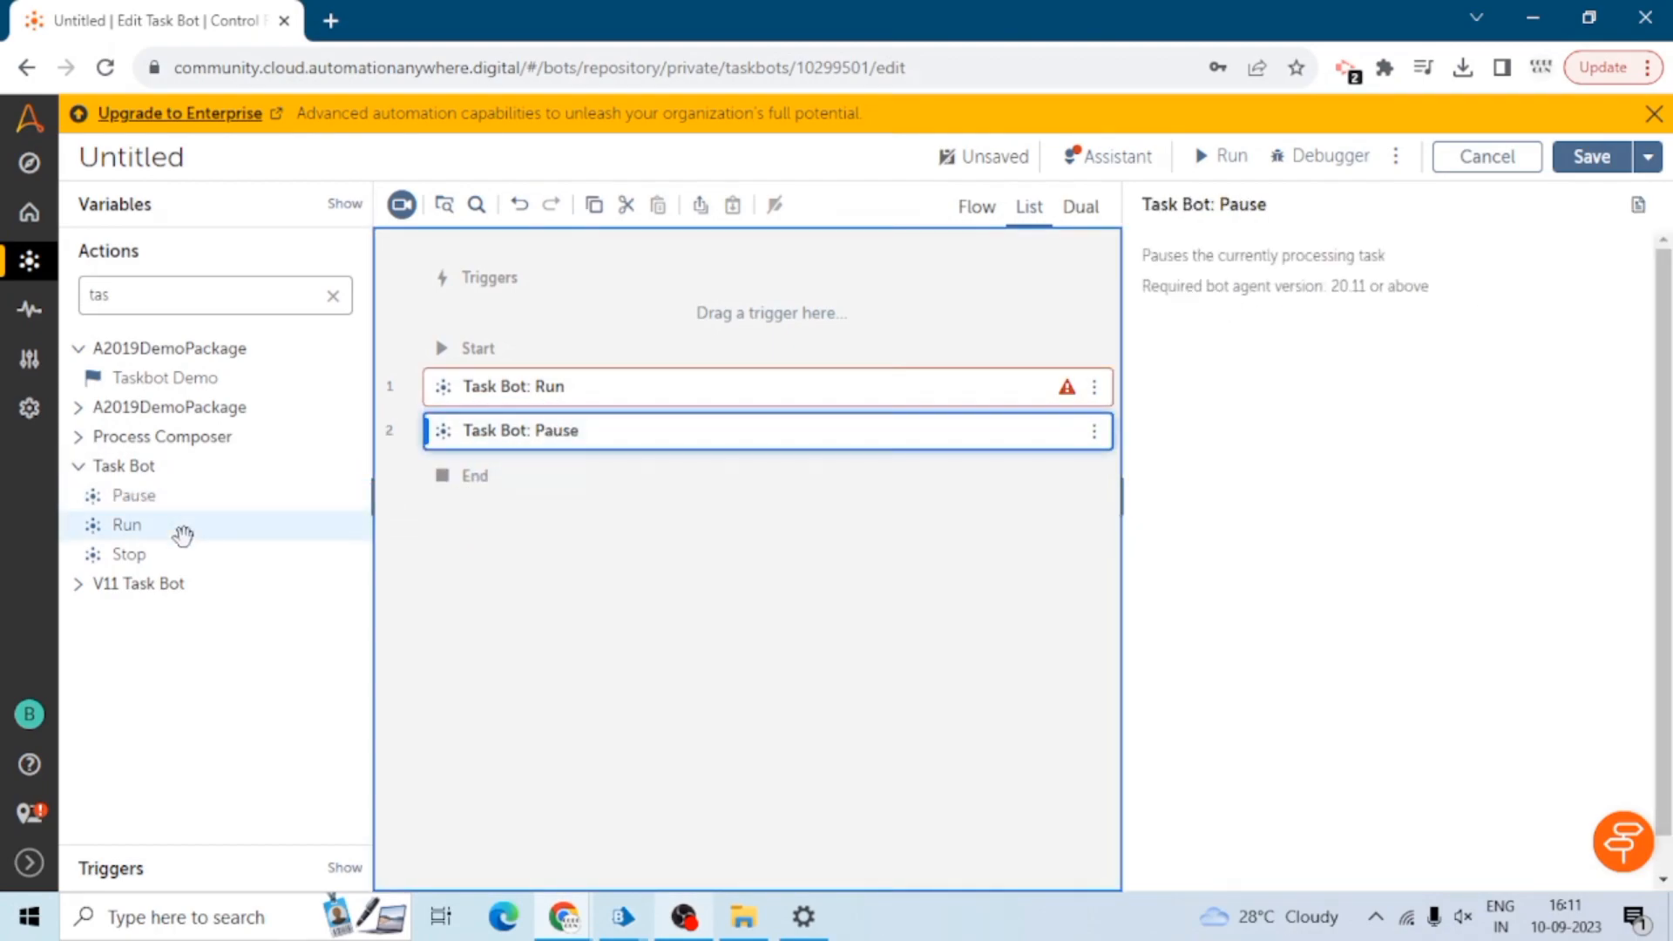
left_click(148, 589)
left_click_drag(131, 555, 485, 479)
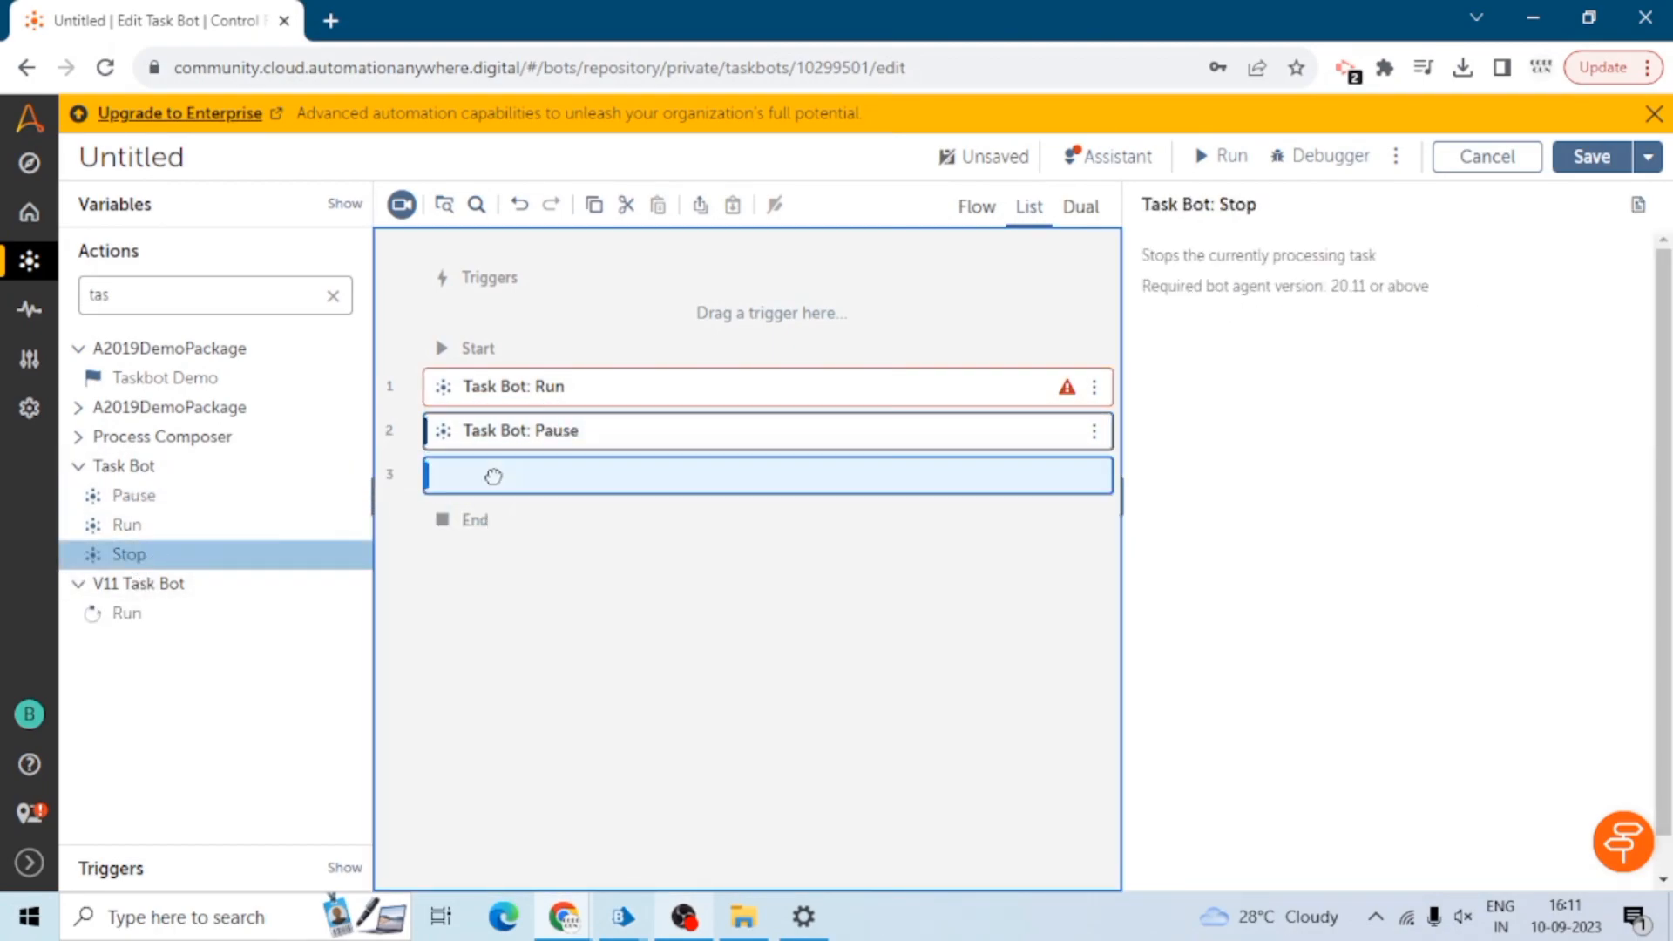
left_click(373, 502)
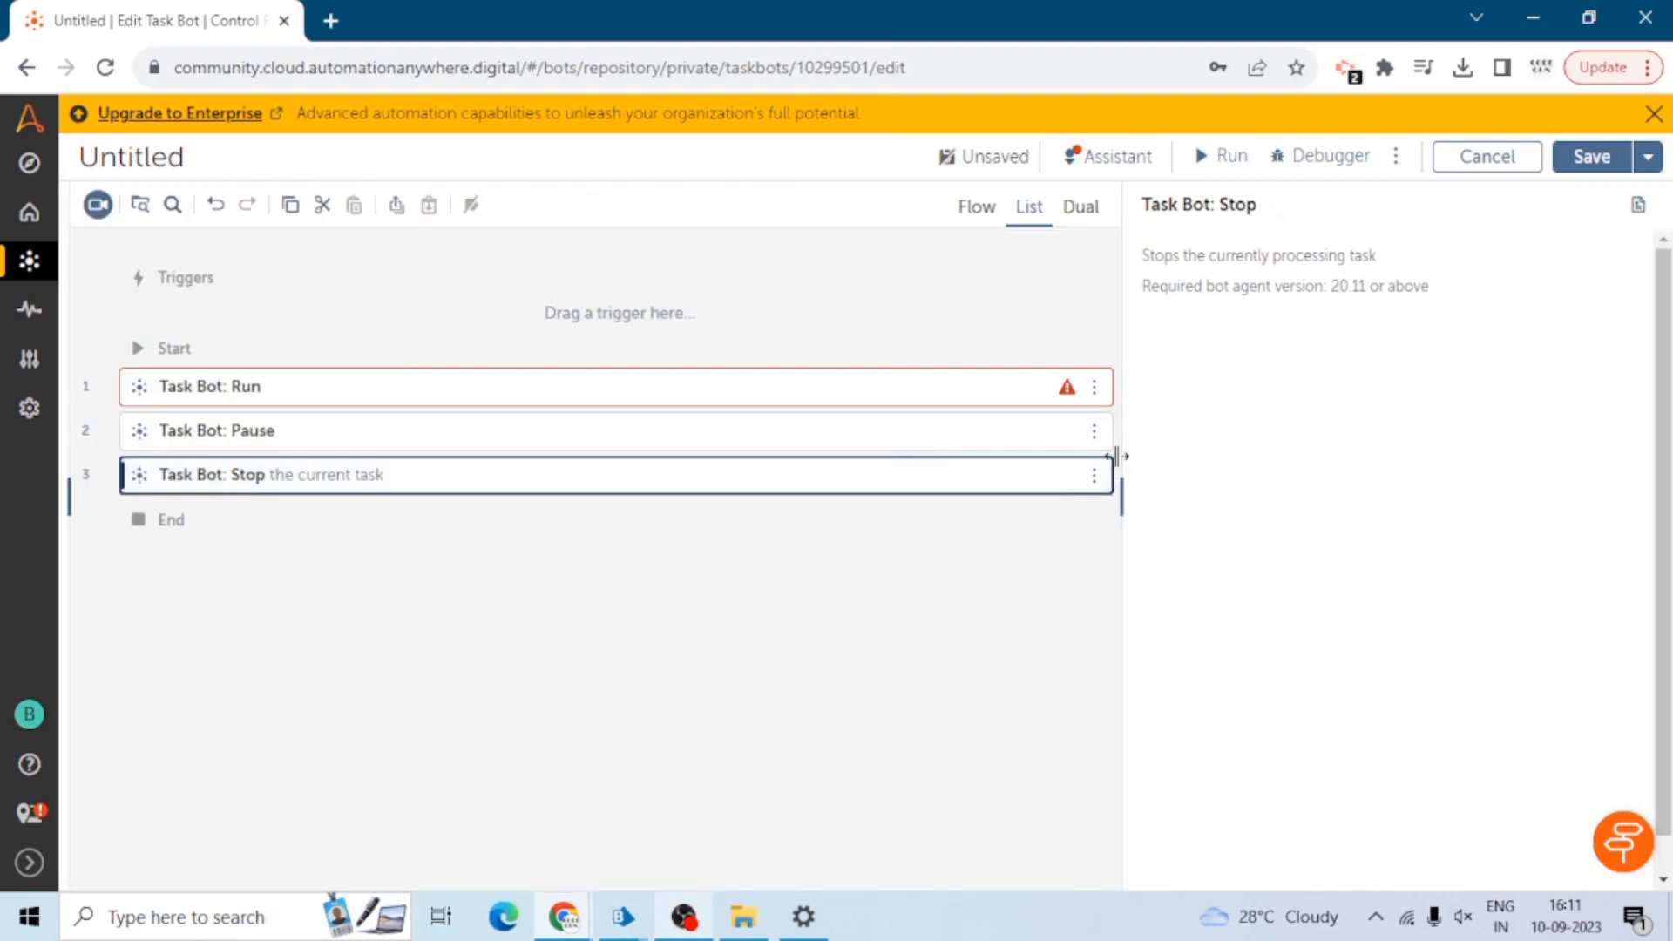
left_click(1122, 498)
Set the Run action to run the Control Room file Excel Automation from the My Task Bots folder.
left_click(890, 401)
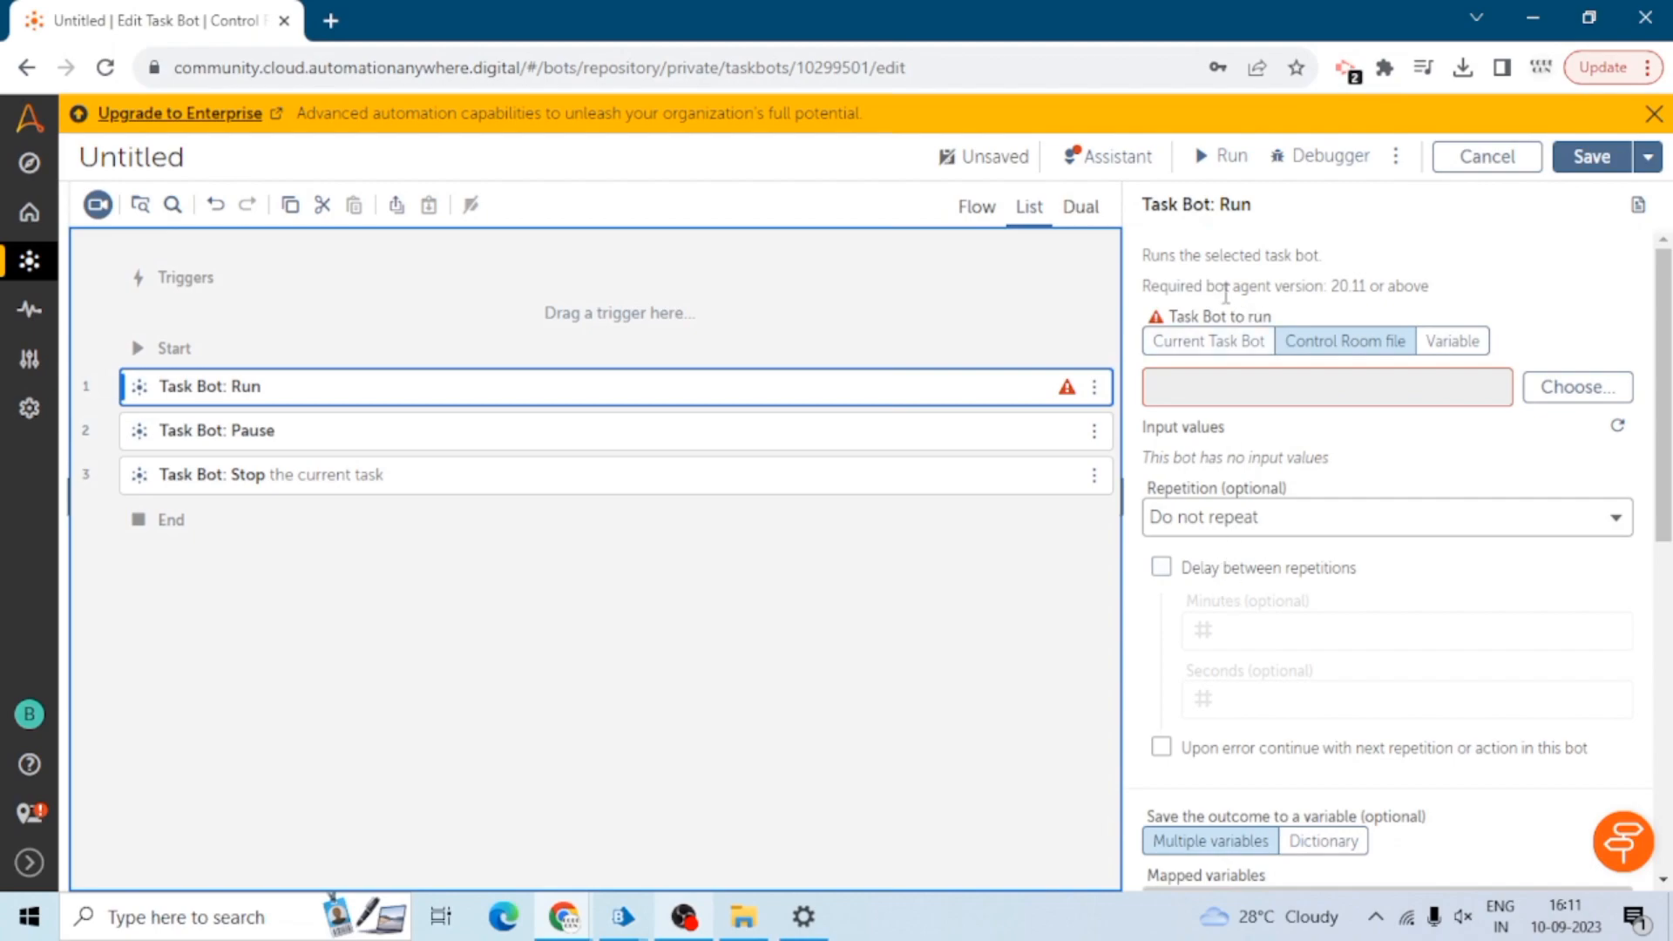
left_click_drag(1225, 286, 1430, 311)
left_click(1428, 299)
left_click(1224, 343)
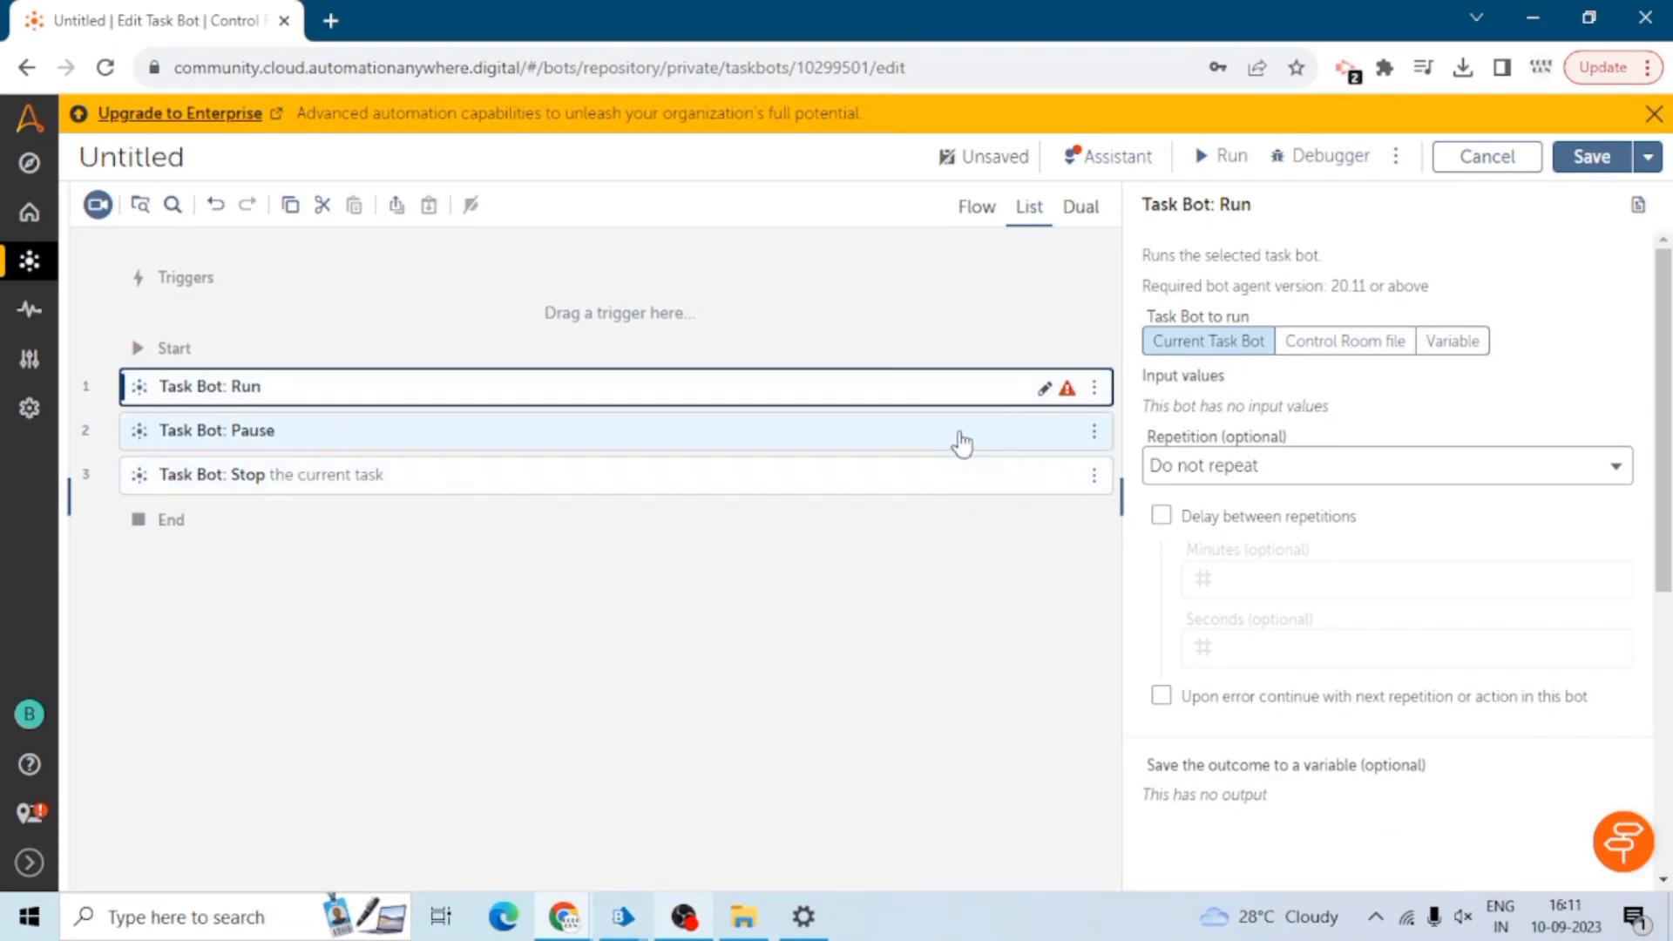
left_click(1318, 349)
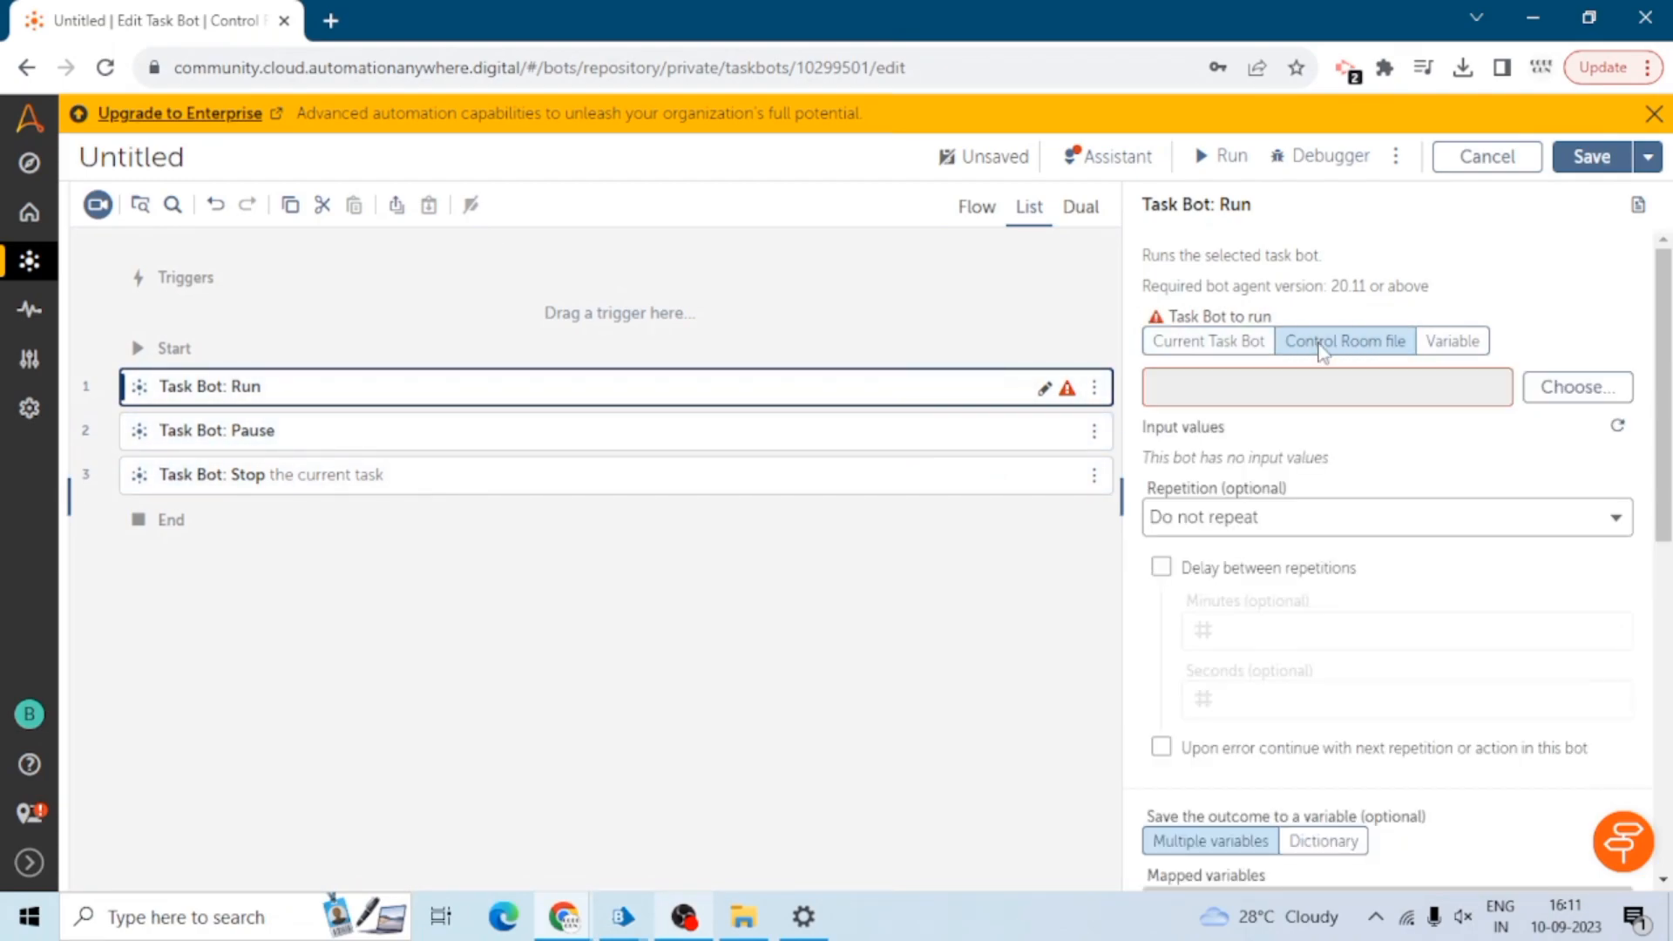
left_click(1542, 387)
left_click(1207, 244)
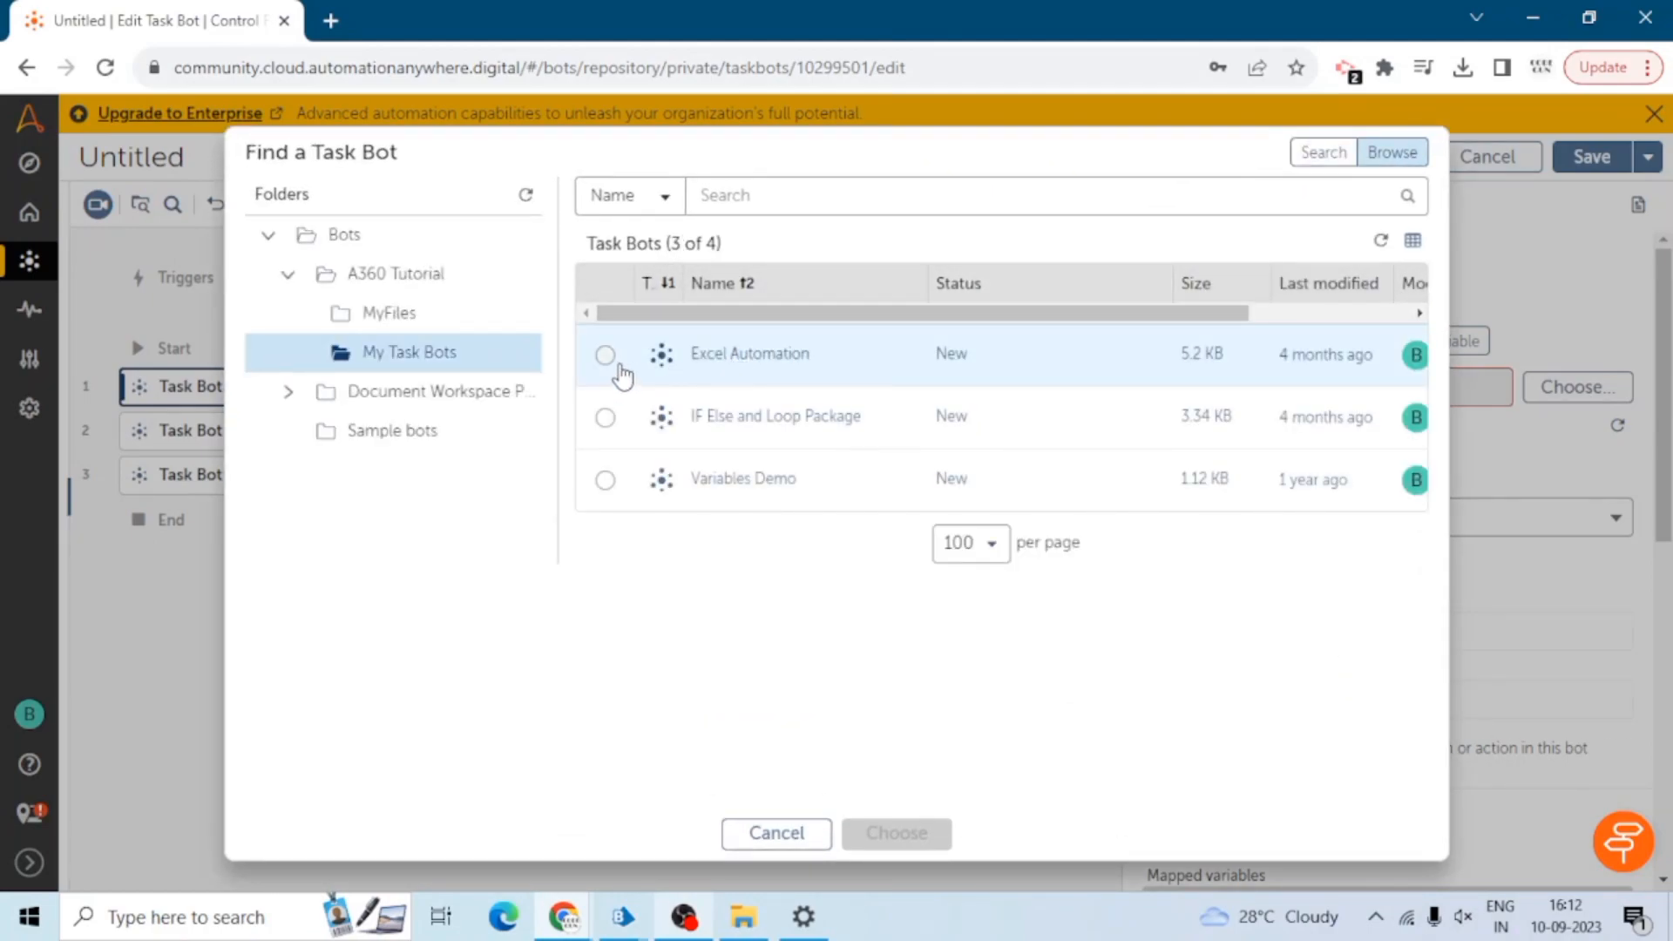
left_click(619, 364)
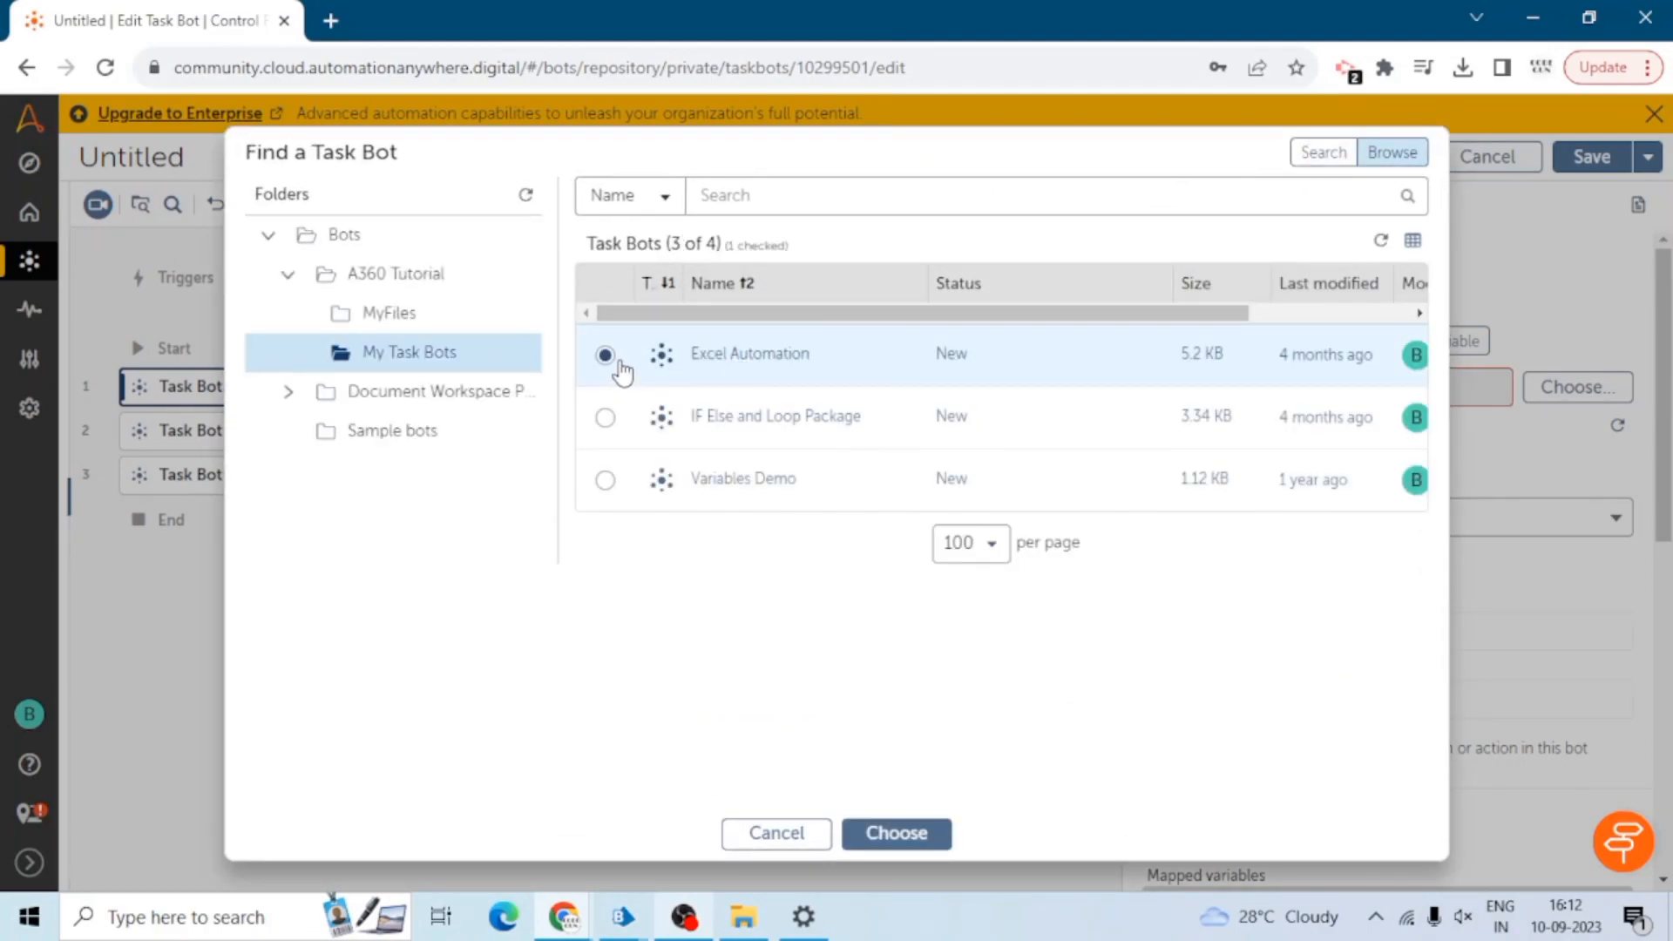
left_click(906, 833)
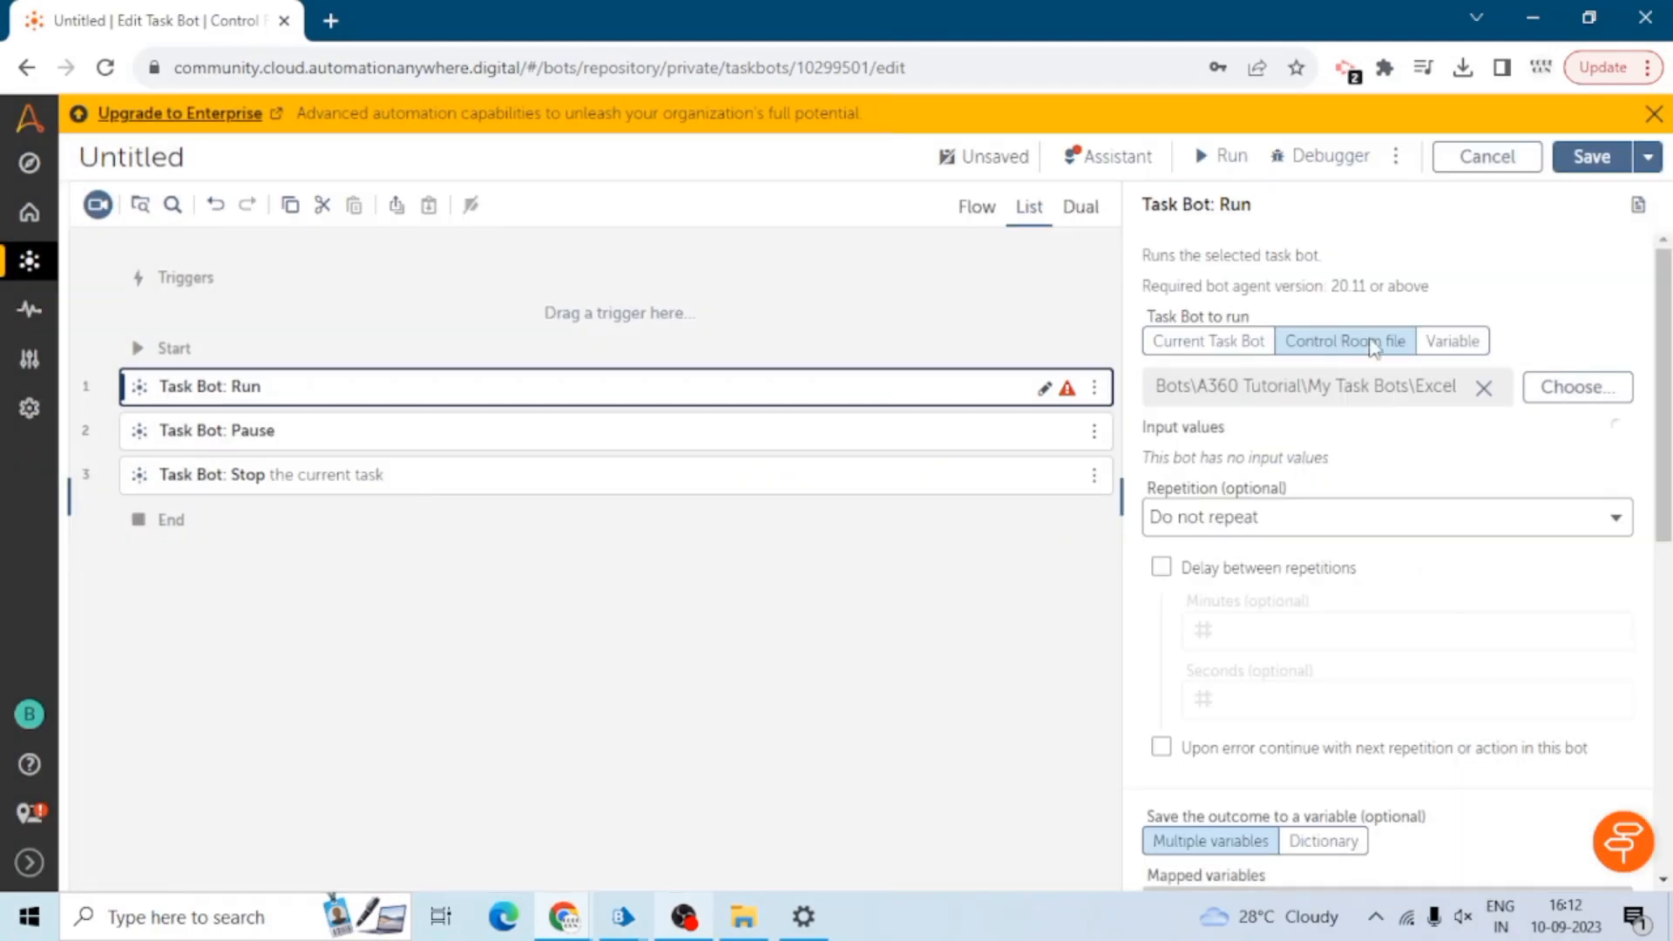
Check the Variable source with its Control Room path option for the Run action, and return to the Control Room file source.
left_click(1464, 347)
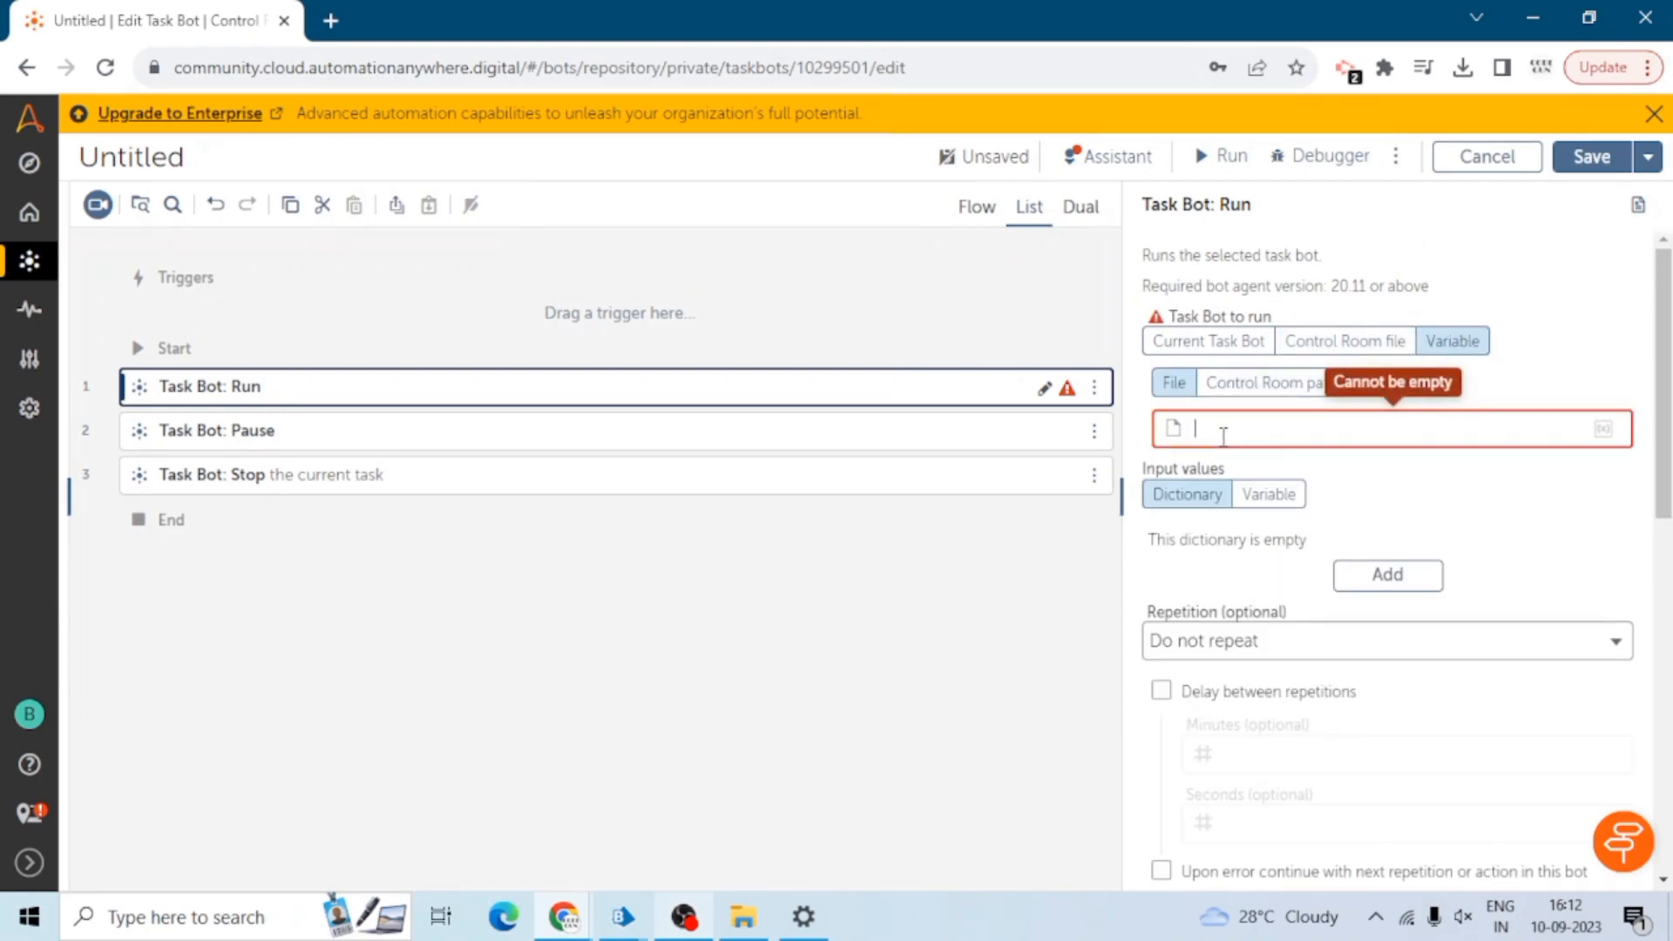
left_click(1223, 383)
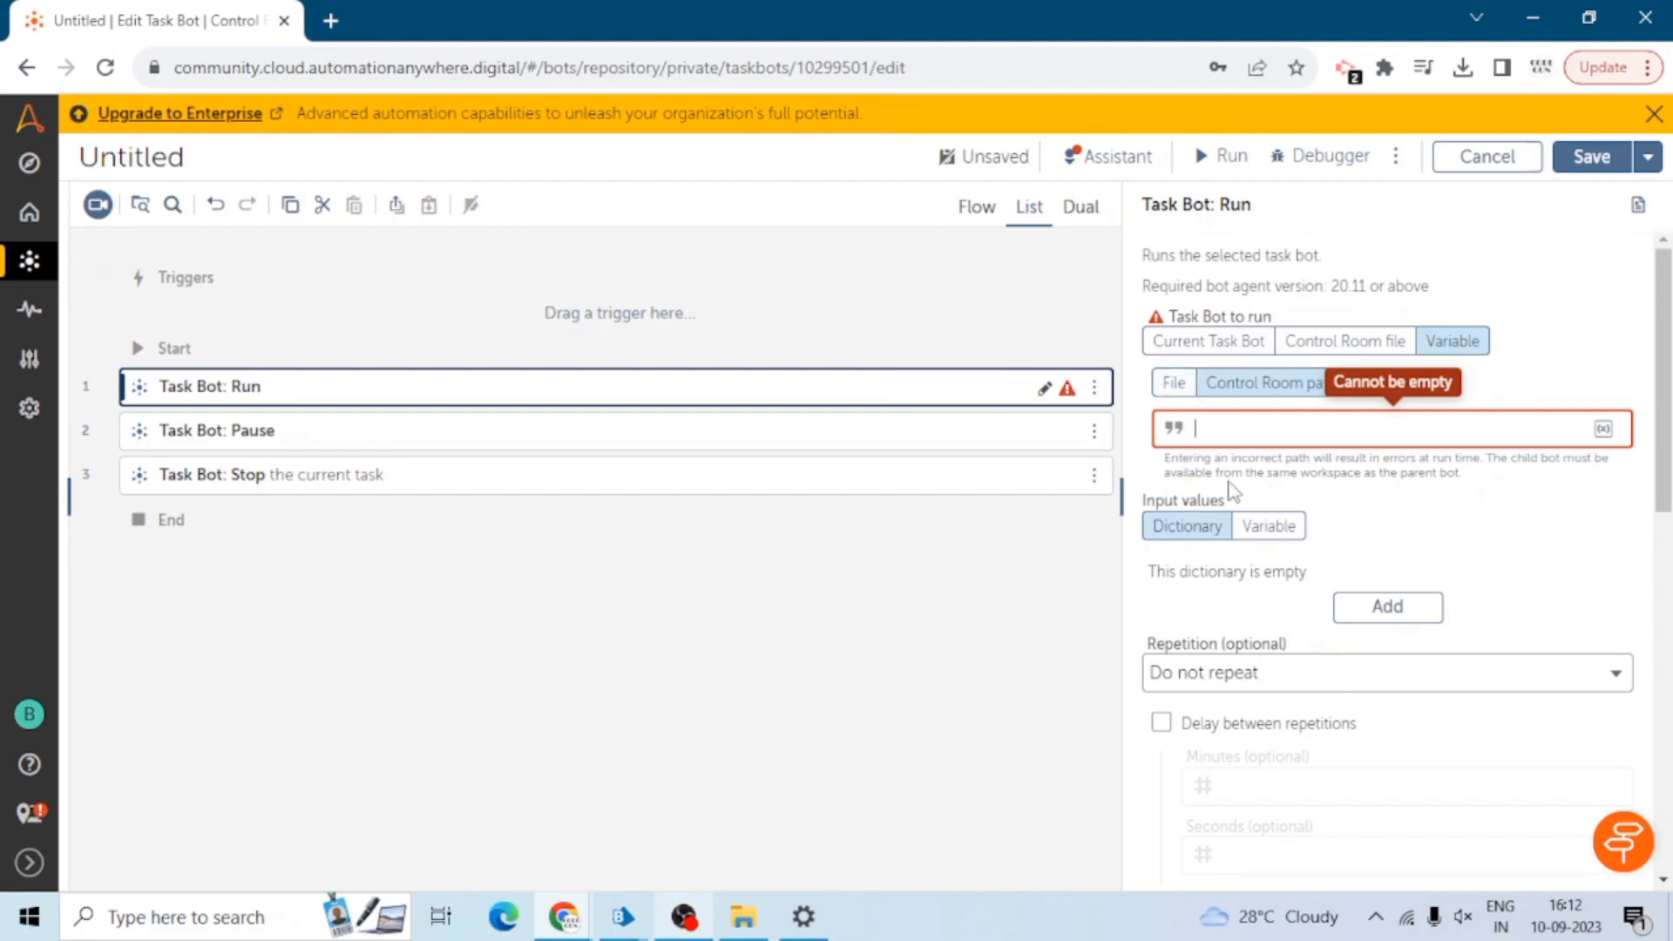
left_click_drag(1257, 473, 1325, 473)
left_click_drag(1371, 473, 1384, 472)
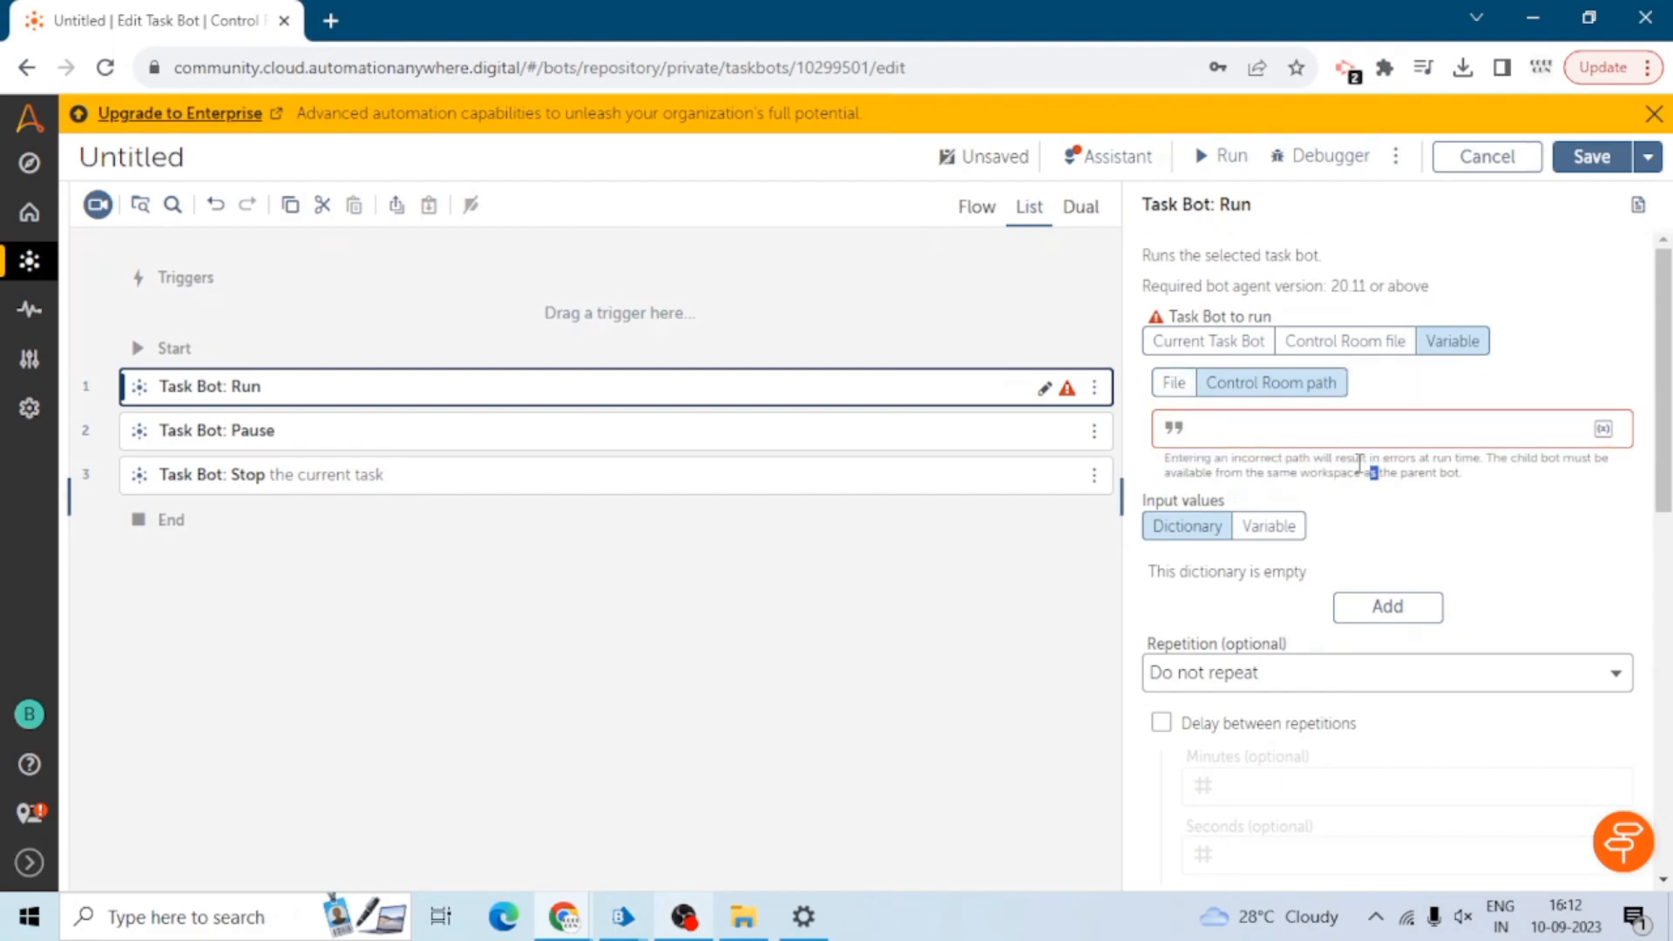
left_click(218, 206)
left_click(220, 208)
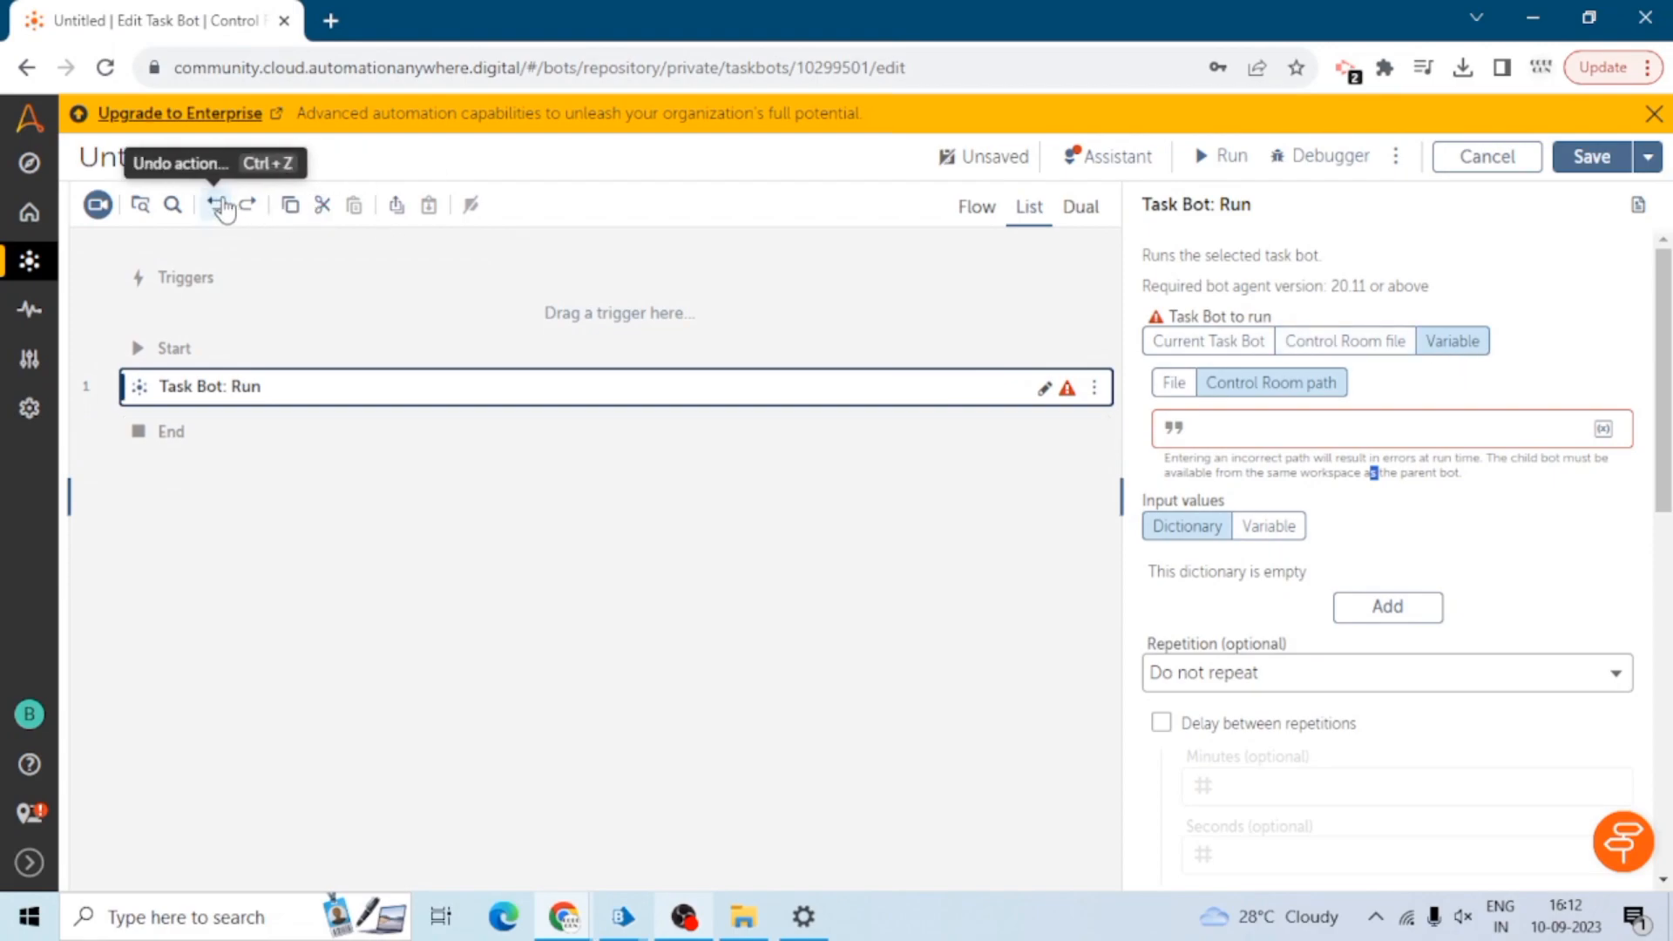
left_click(248, 207)
left_click(249, 206)
left_click(1328, 344)
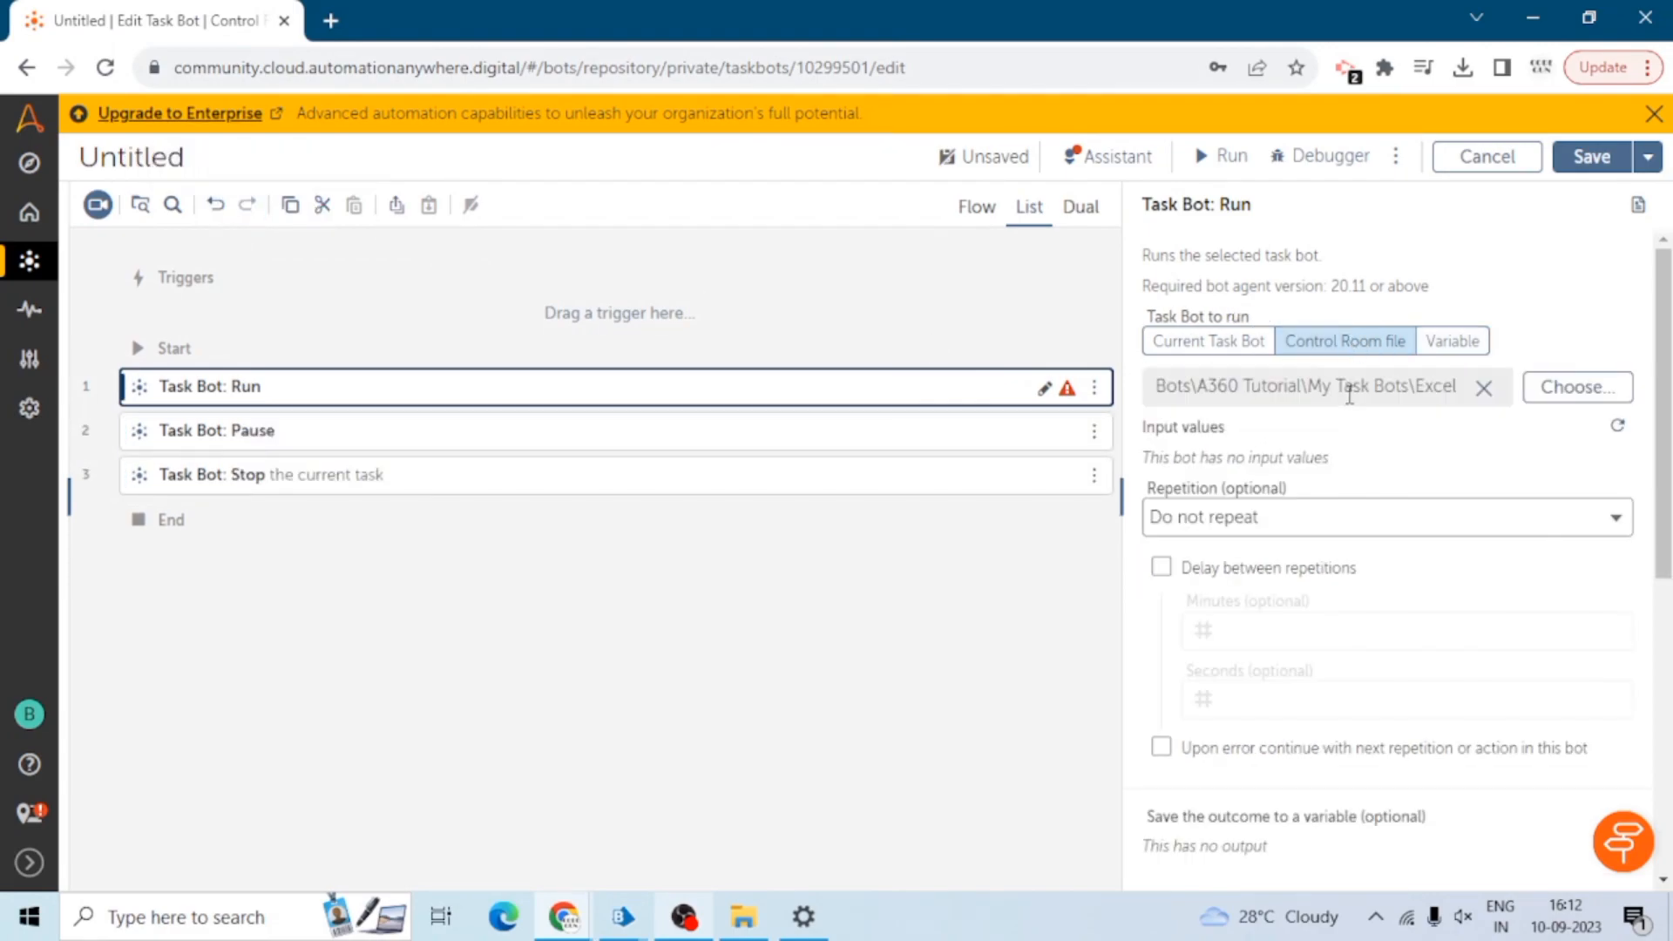
Try the copied Excel Automation bot path as the Run action's Variable Control Room path, and return to the Control Room file source.
triple_click(1165, 389)
key("ctrl+c")
left_click(1450, 341)
left_click(1251, 425)
key("ctrl+v")
left_click_drag(1248, 465, 1163, 460)
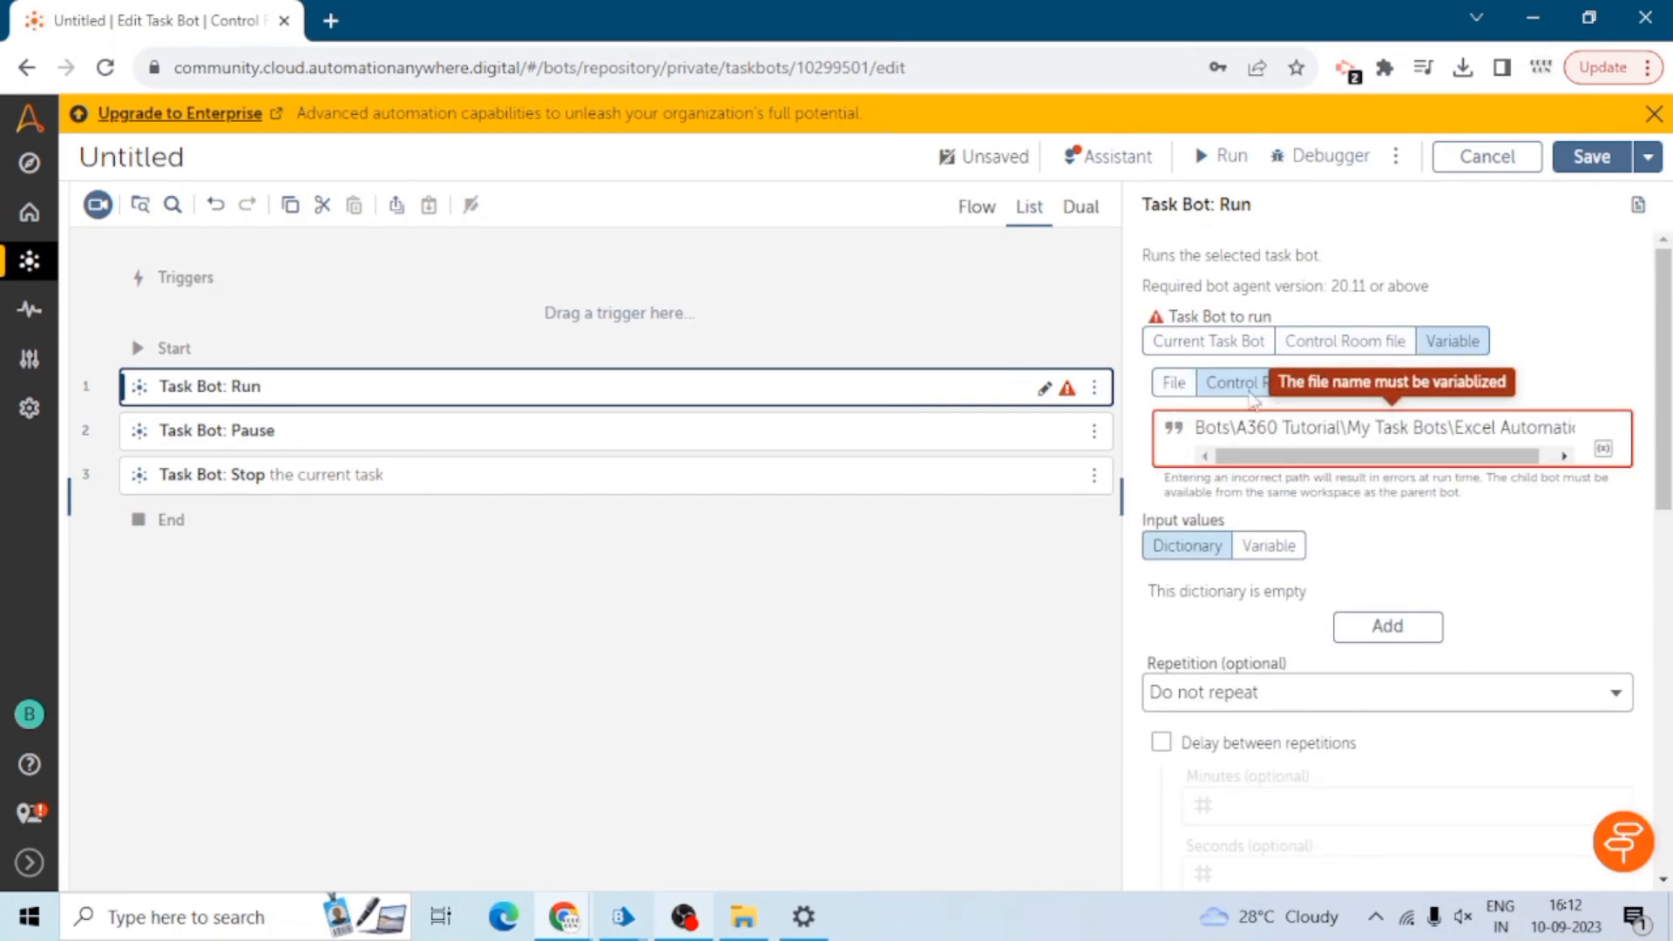
left_click(1174, 383)
left_click(1255, 385)
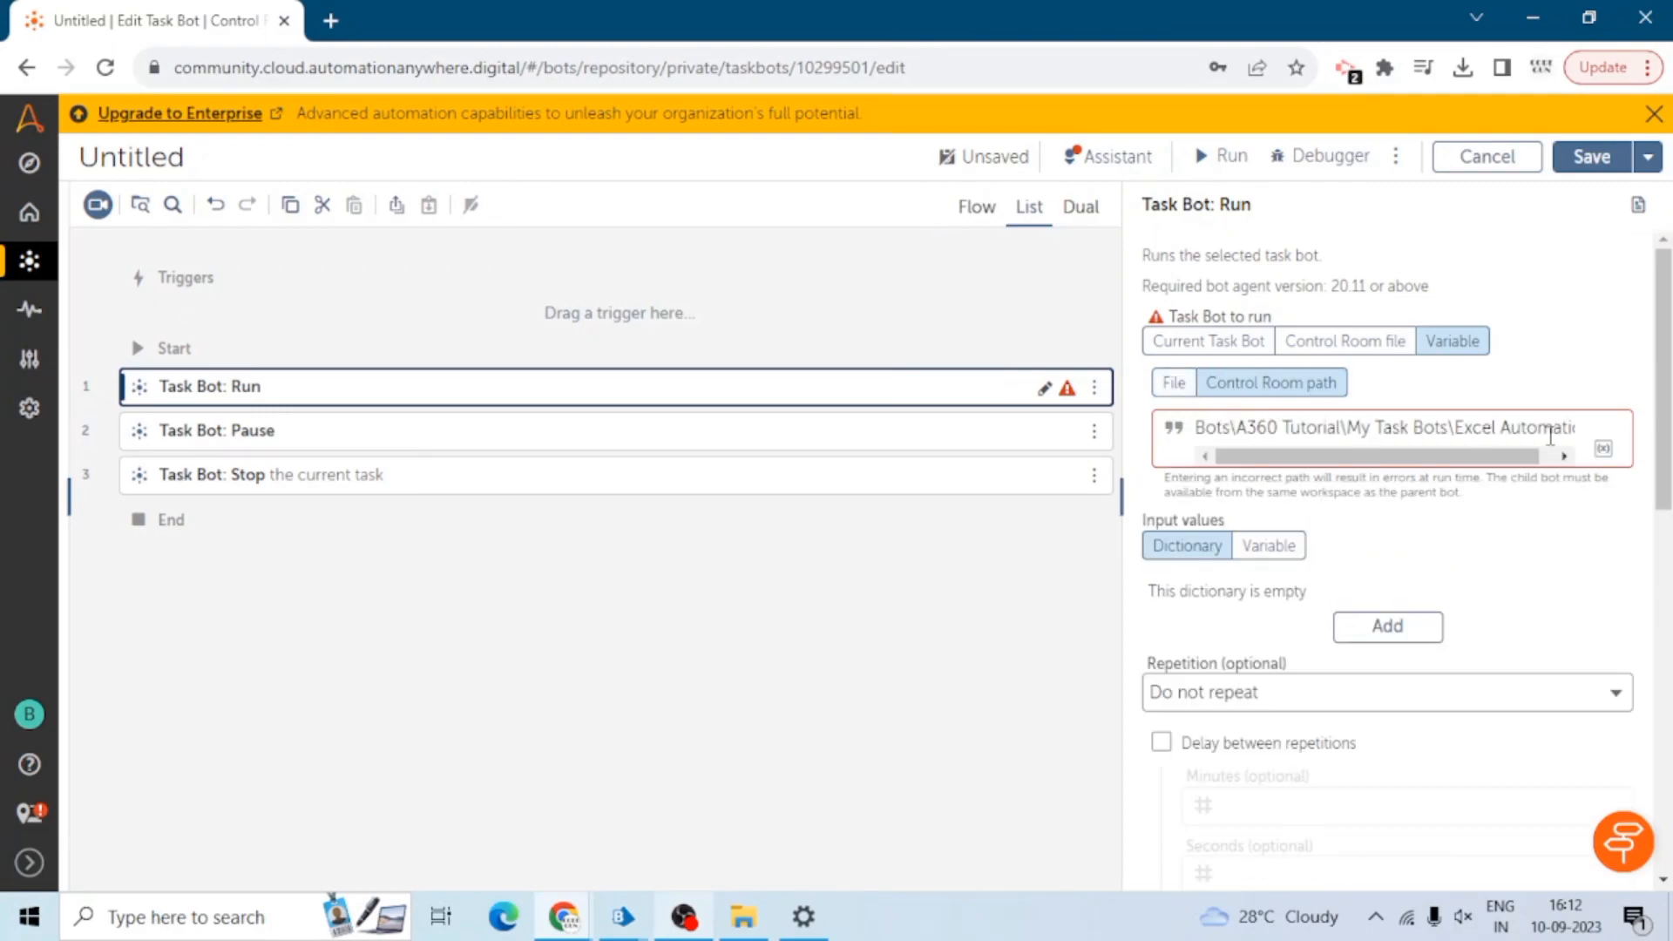
left_click(1345, 341)
Set the Run action's repetition to Repeat N times with 100 times.
scroll(1238, 562, "down", 2)
scroll(1232, 560, "up", 1)
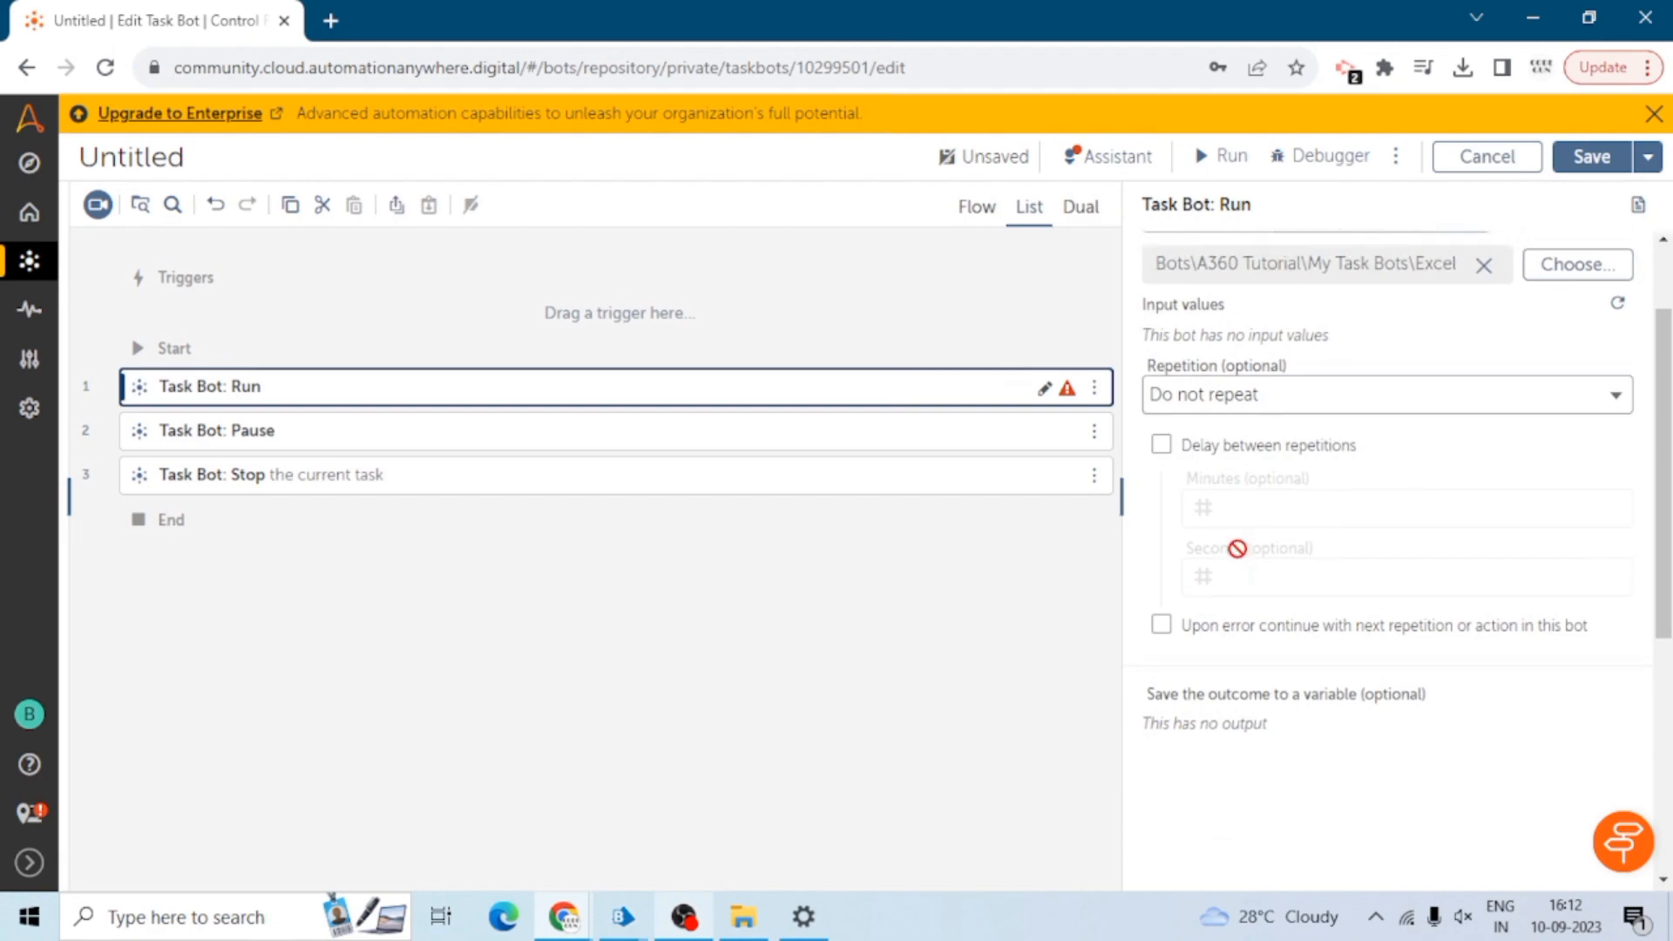
left_click(1218, 399)
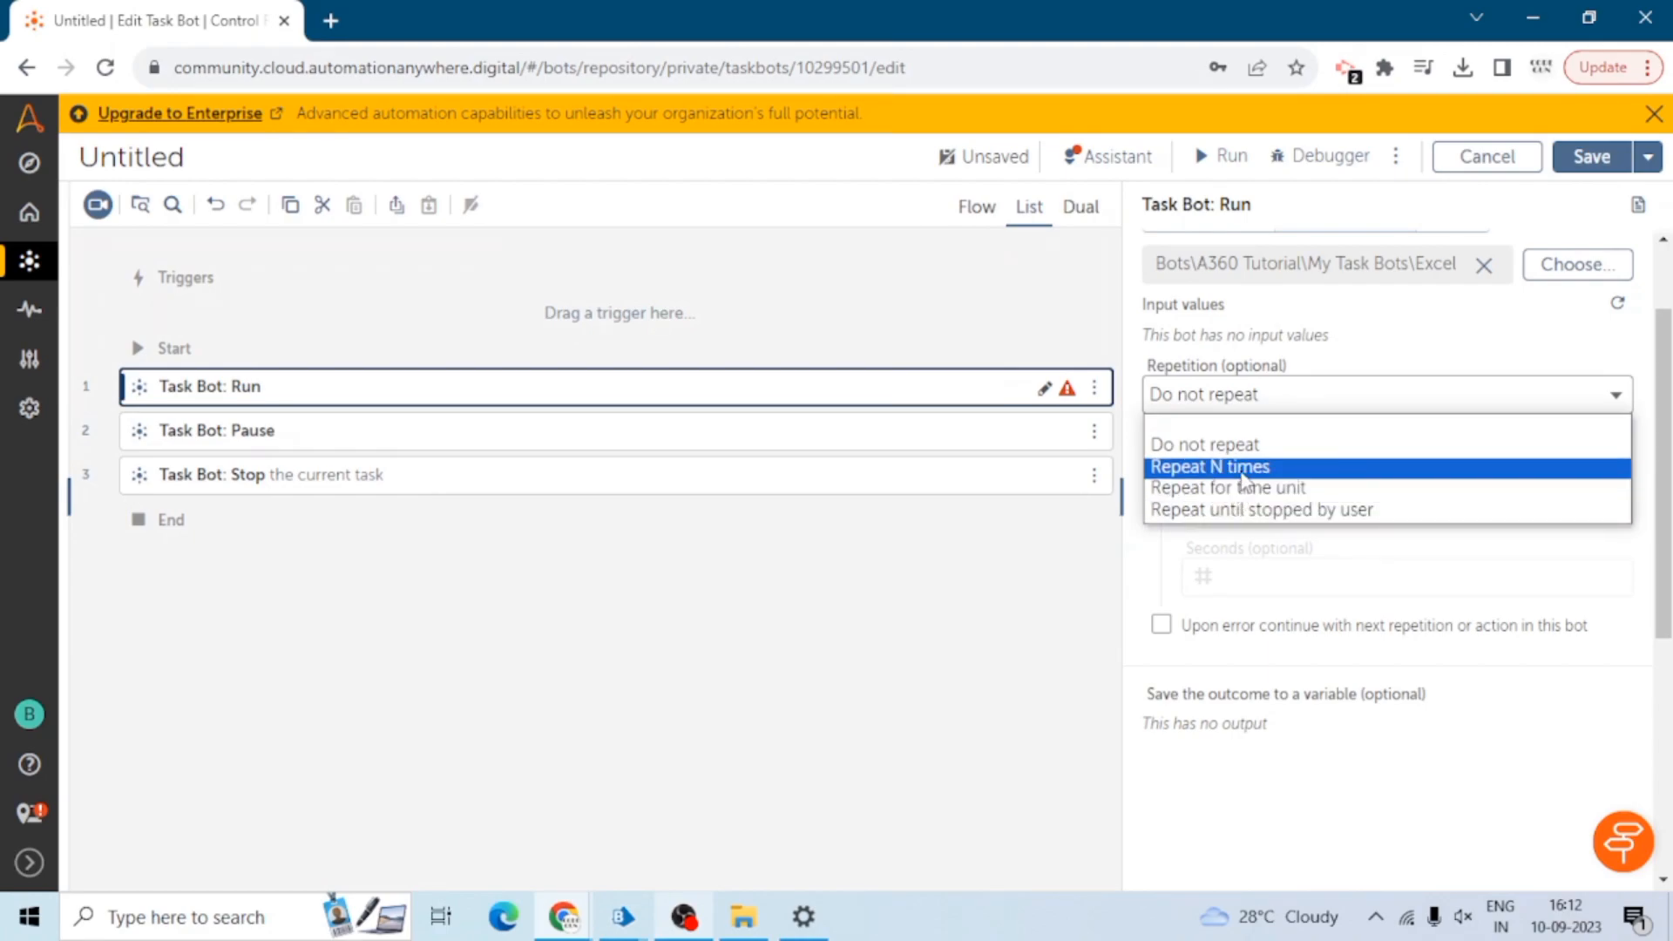
left_click(1269, 466)
left_click_drag(1268, 467, 1184, 463)
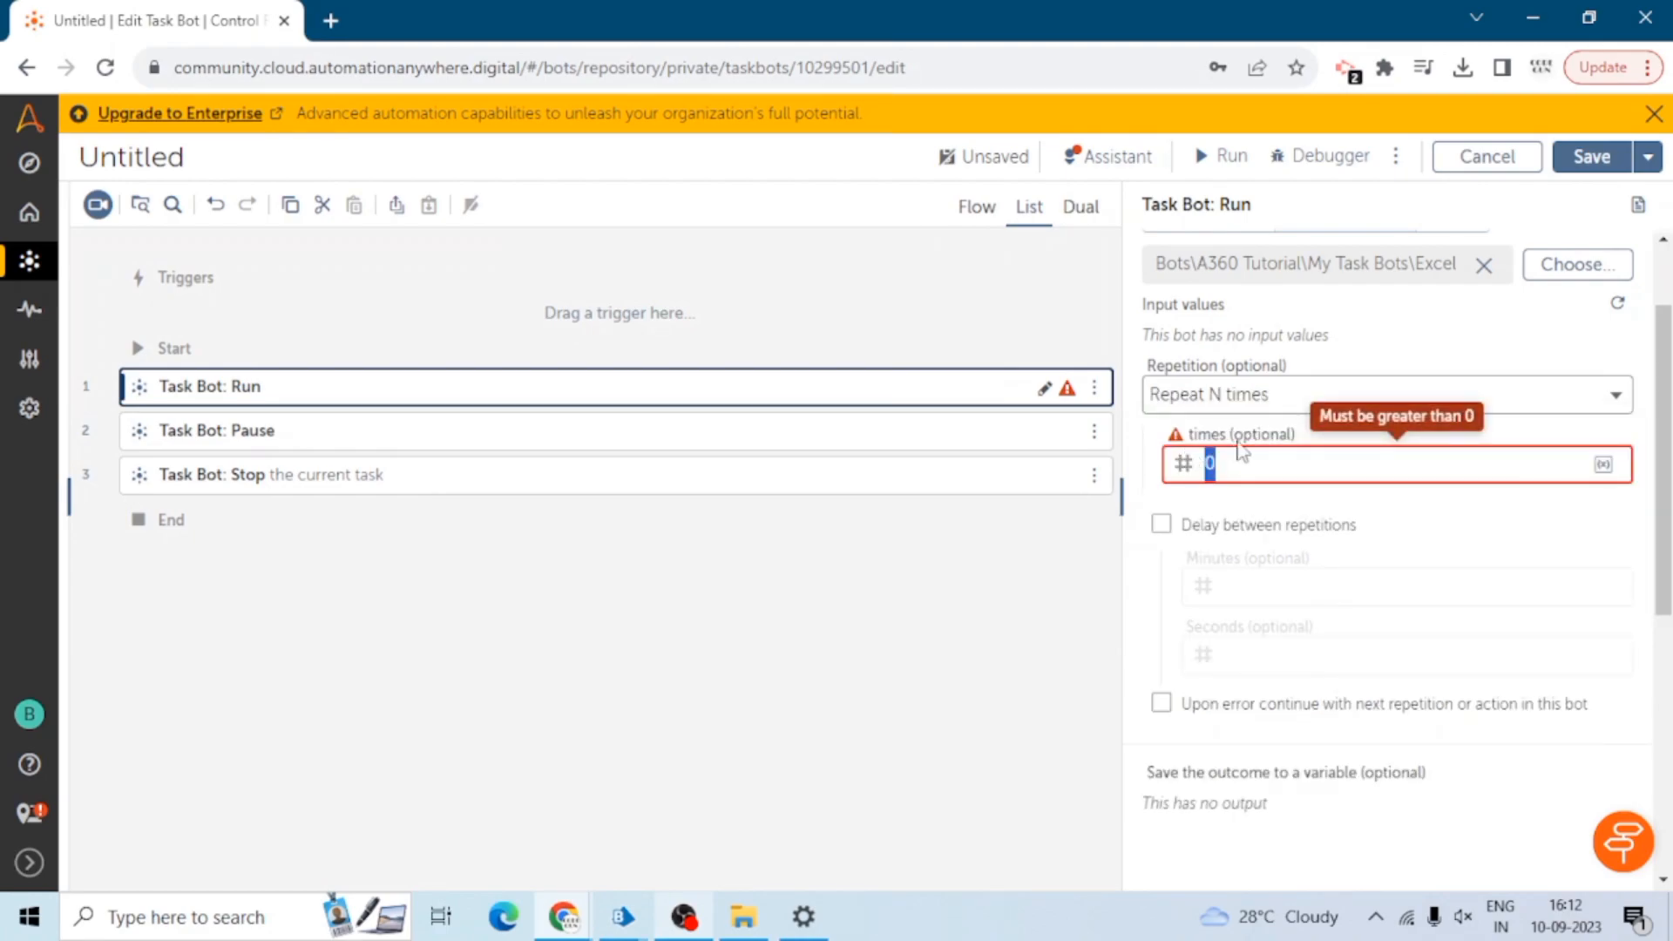
type("100")
Change the Run action's repetition to Repeat for time unit with 1 minute and 1 second.
left_click(1270, 406)
left_click(1255, 463)
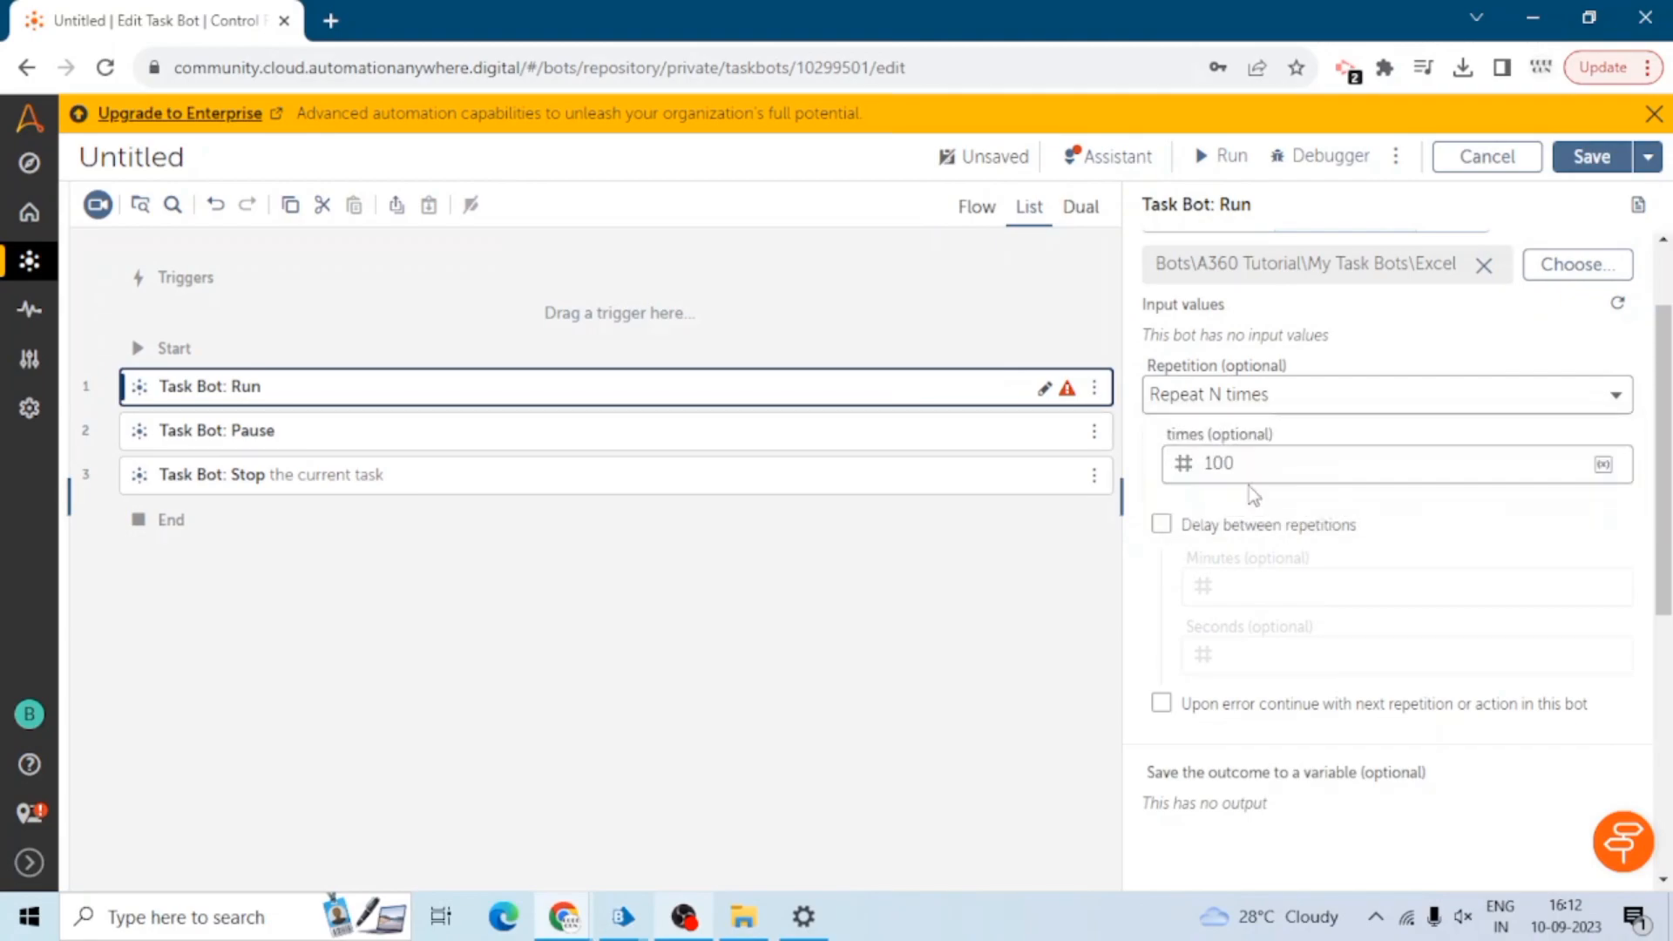
left_click(1268, 465)
left_click_drag(1238, 532, 1152, 535)
type("1")
left_click_drag(1234, 605, 1183, 599)
type("1")
Set the repetition to Repeat until stopped by user with a 1-minute delay between repetitions, and enable continuing upon error.
left_click(1270, 392)
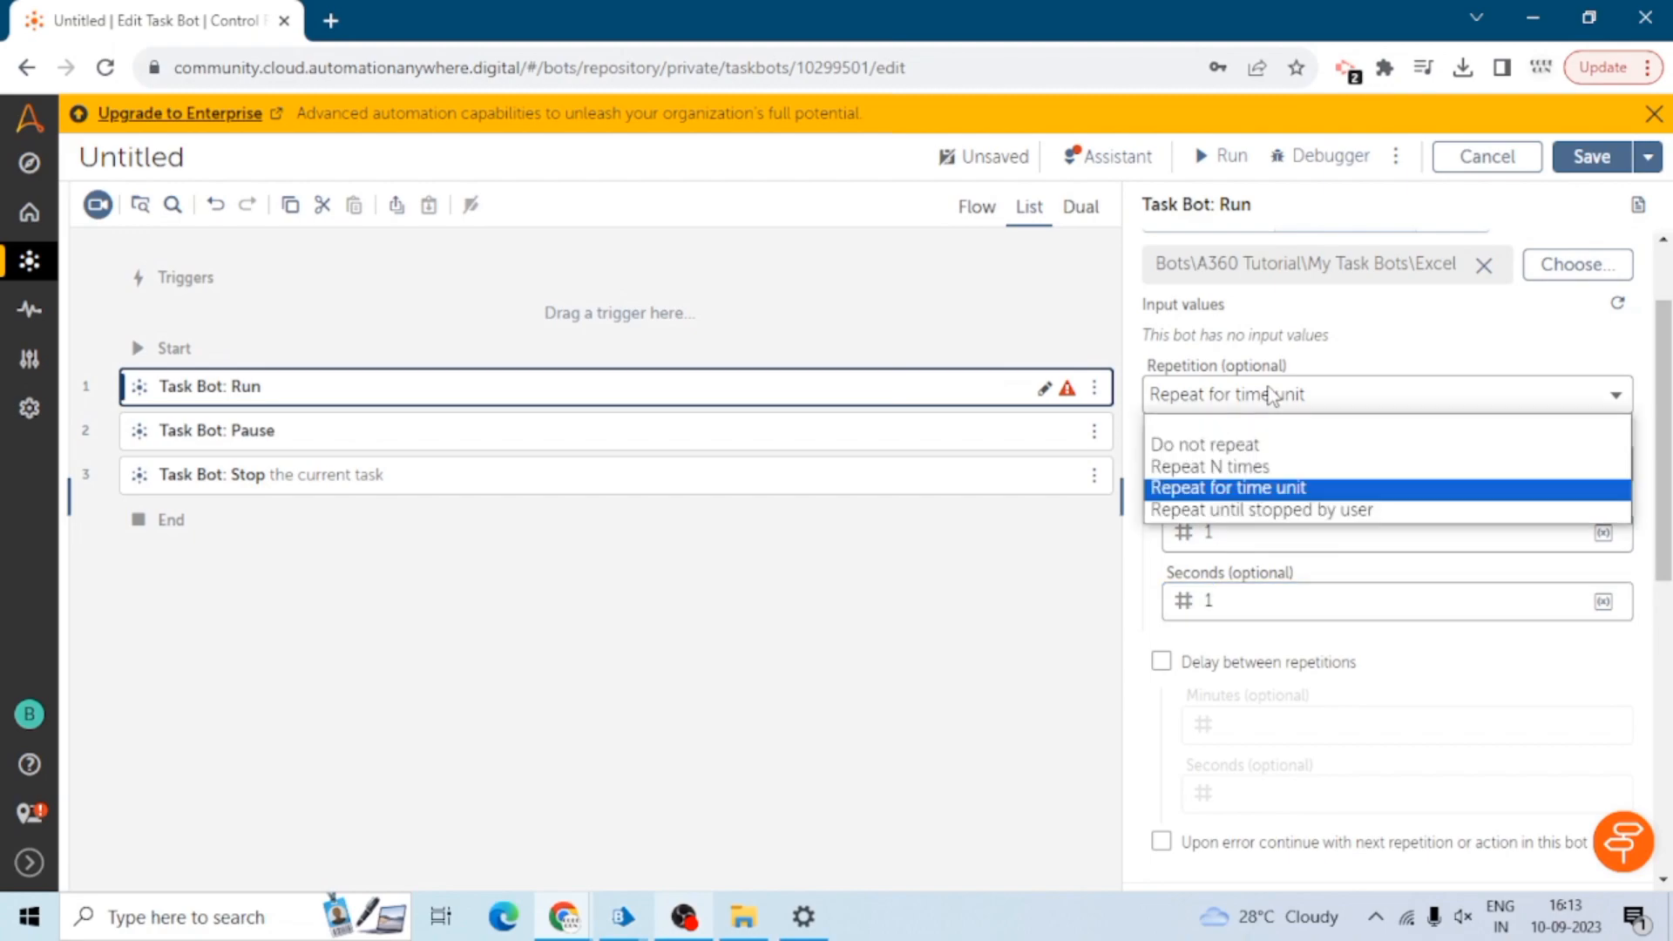
left_click(1292, 510)
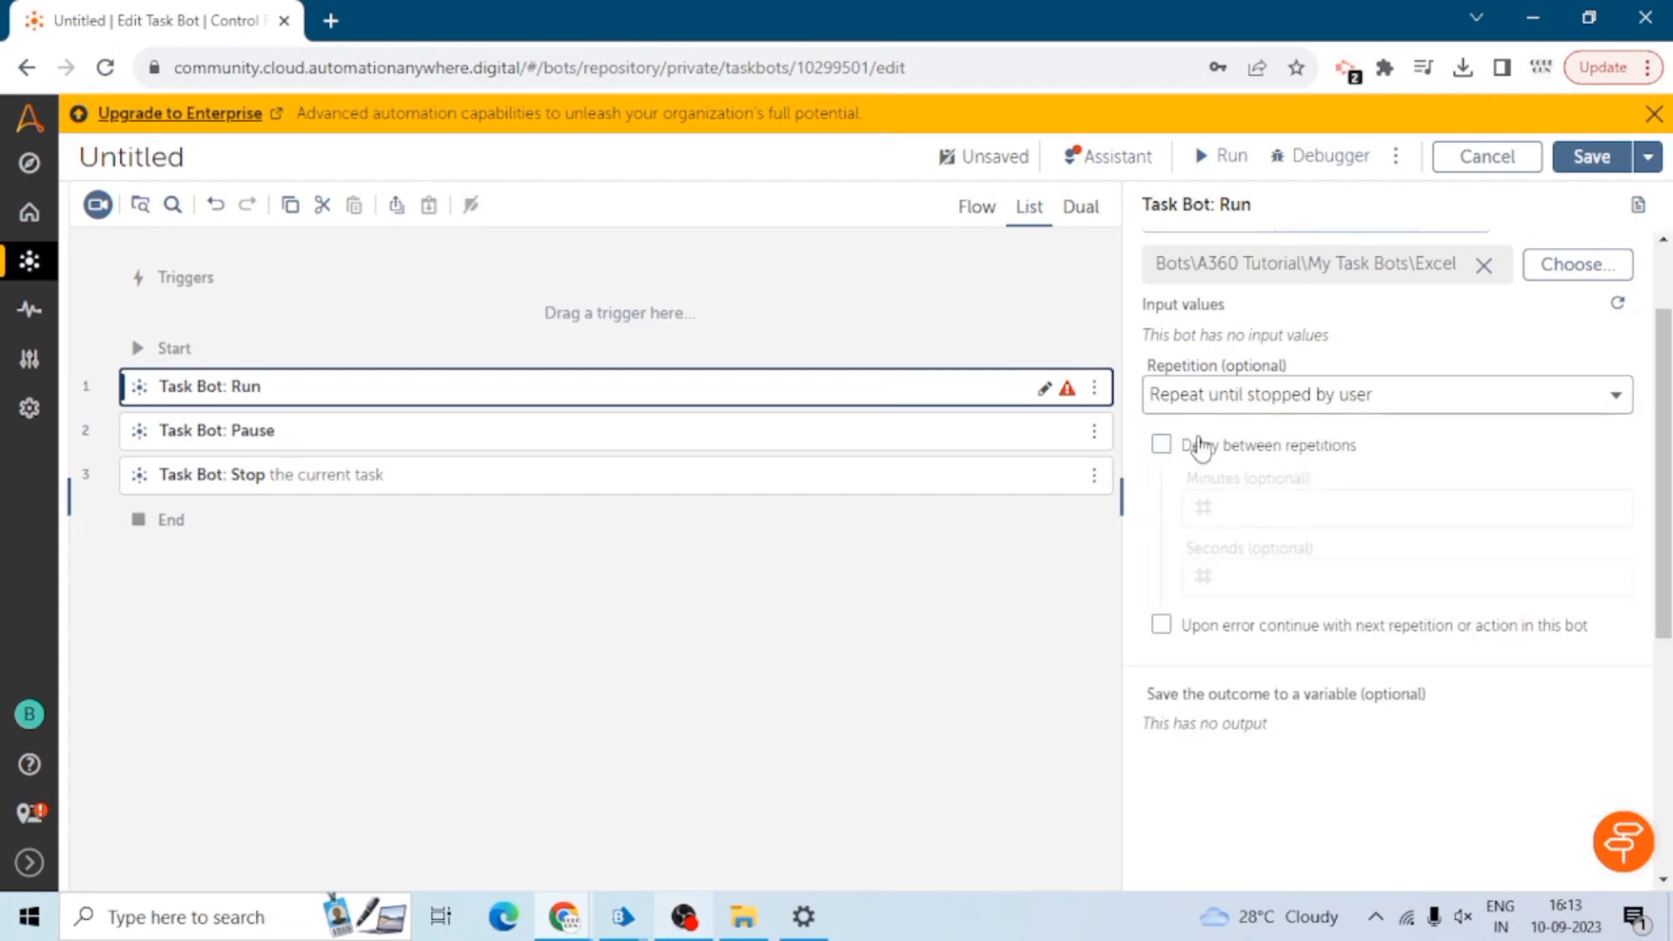
left_click(1162, 445)
left_click_drag(1237, 508, 1179, 514)
type("1")
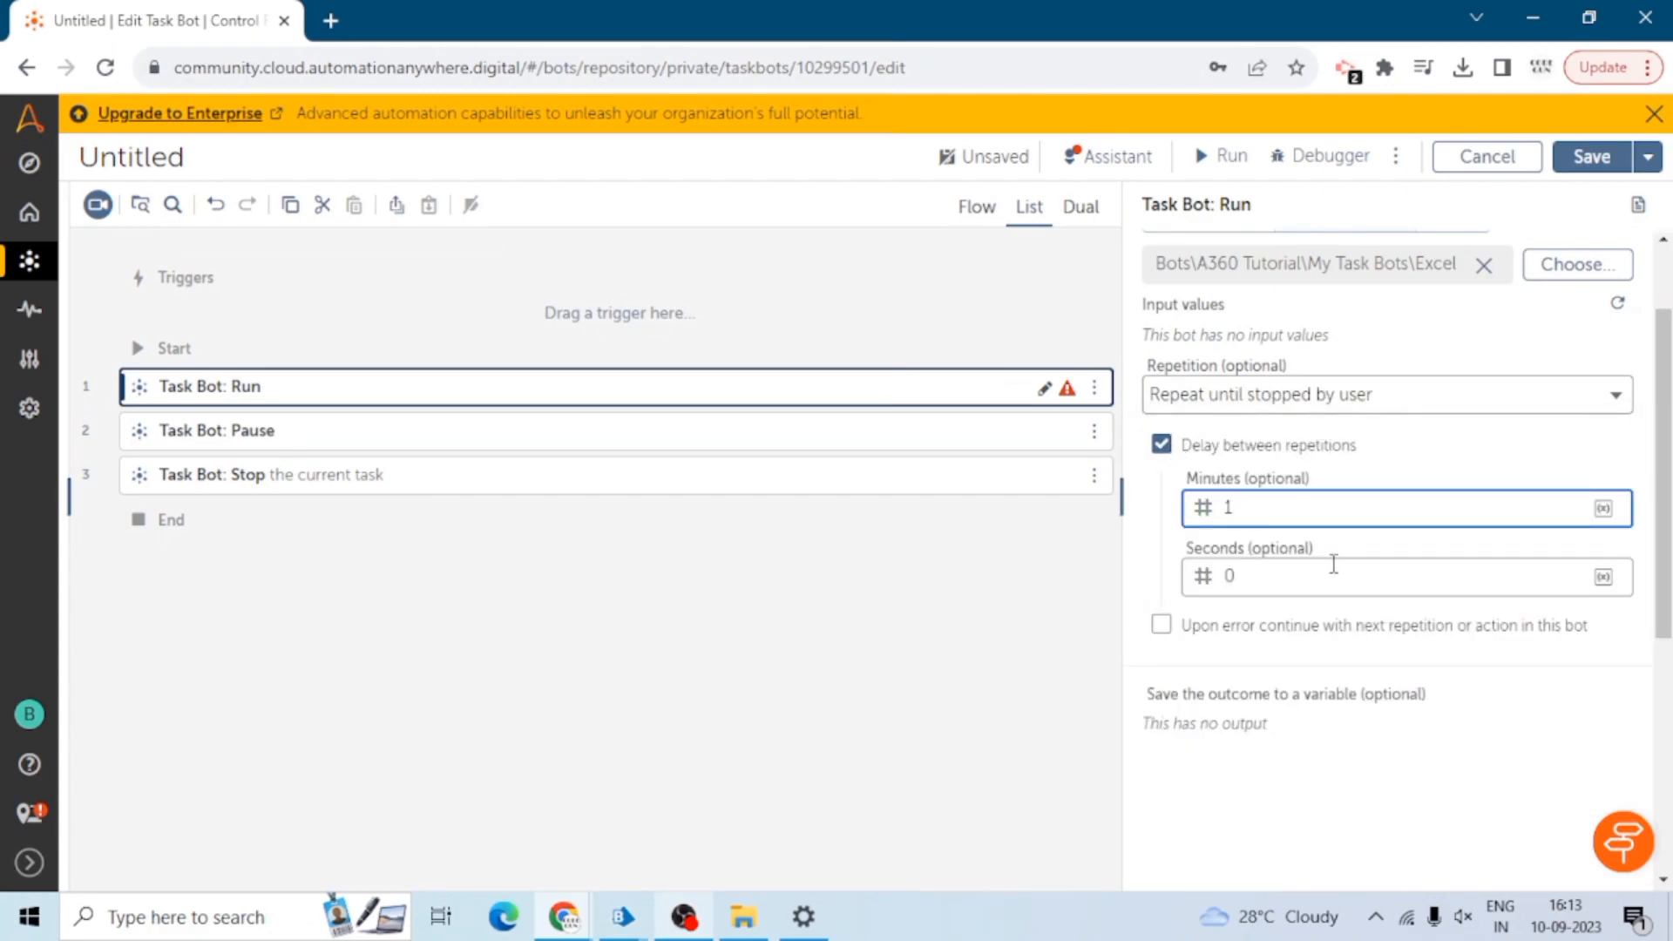
left_click(1162, 625)
Review the Run action's output and input value sections, and read the Pause action's description.
scroll(1363, 545, "down", 4)
scroll(1363, 546, "up", 5)
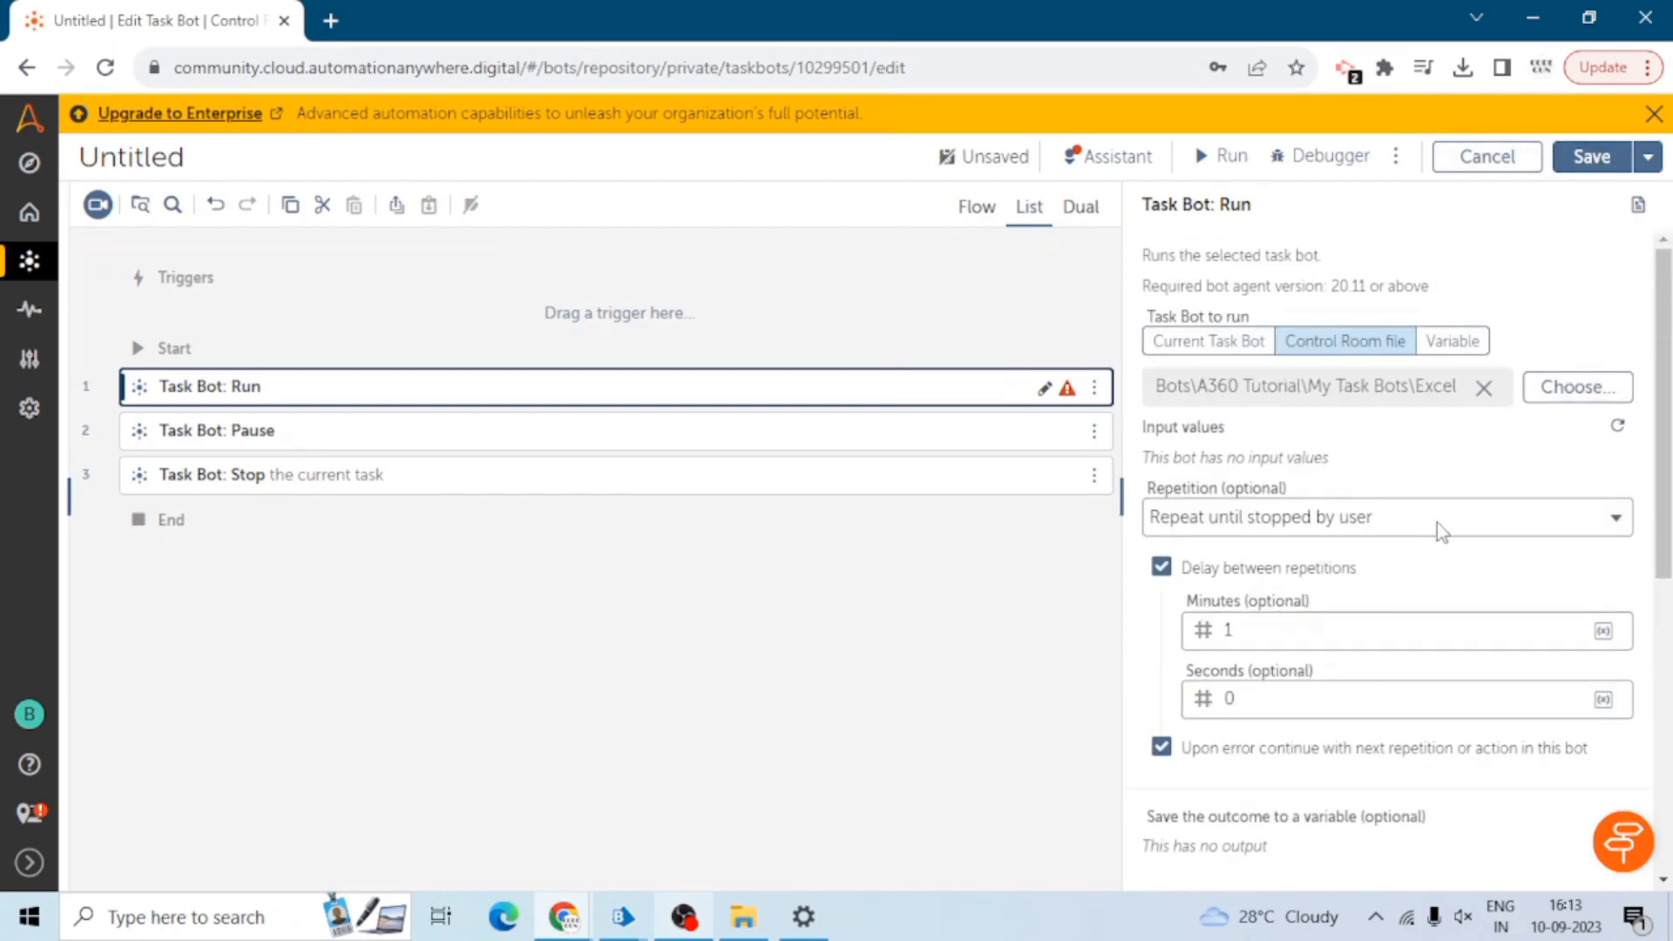
scroll(1437, 522, "down", 2)
left_click_drag(1218, 693, 1323, 698)
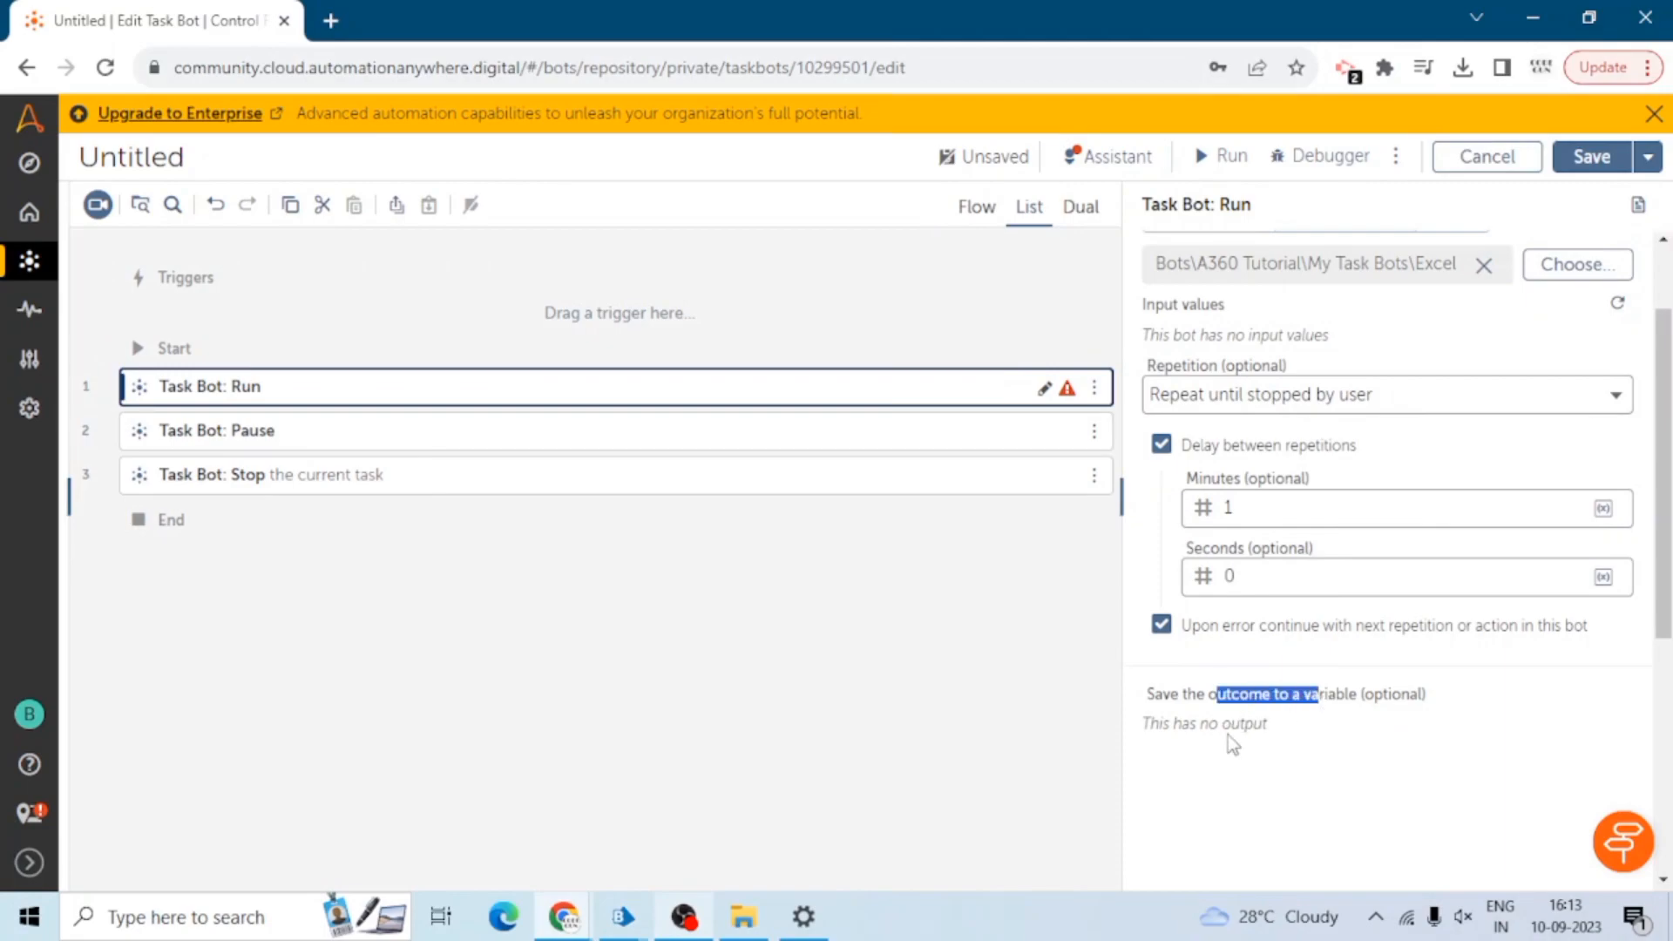
left_click_drag(1147, 311, 1338, 340)
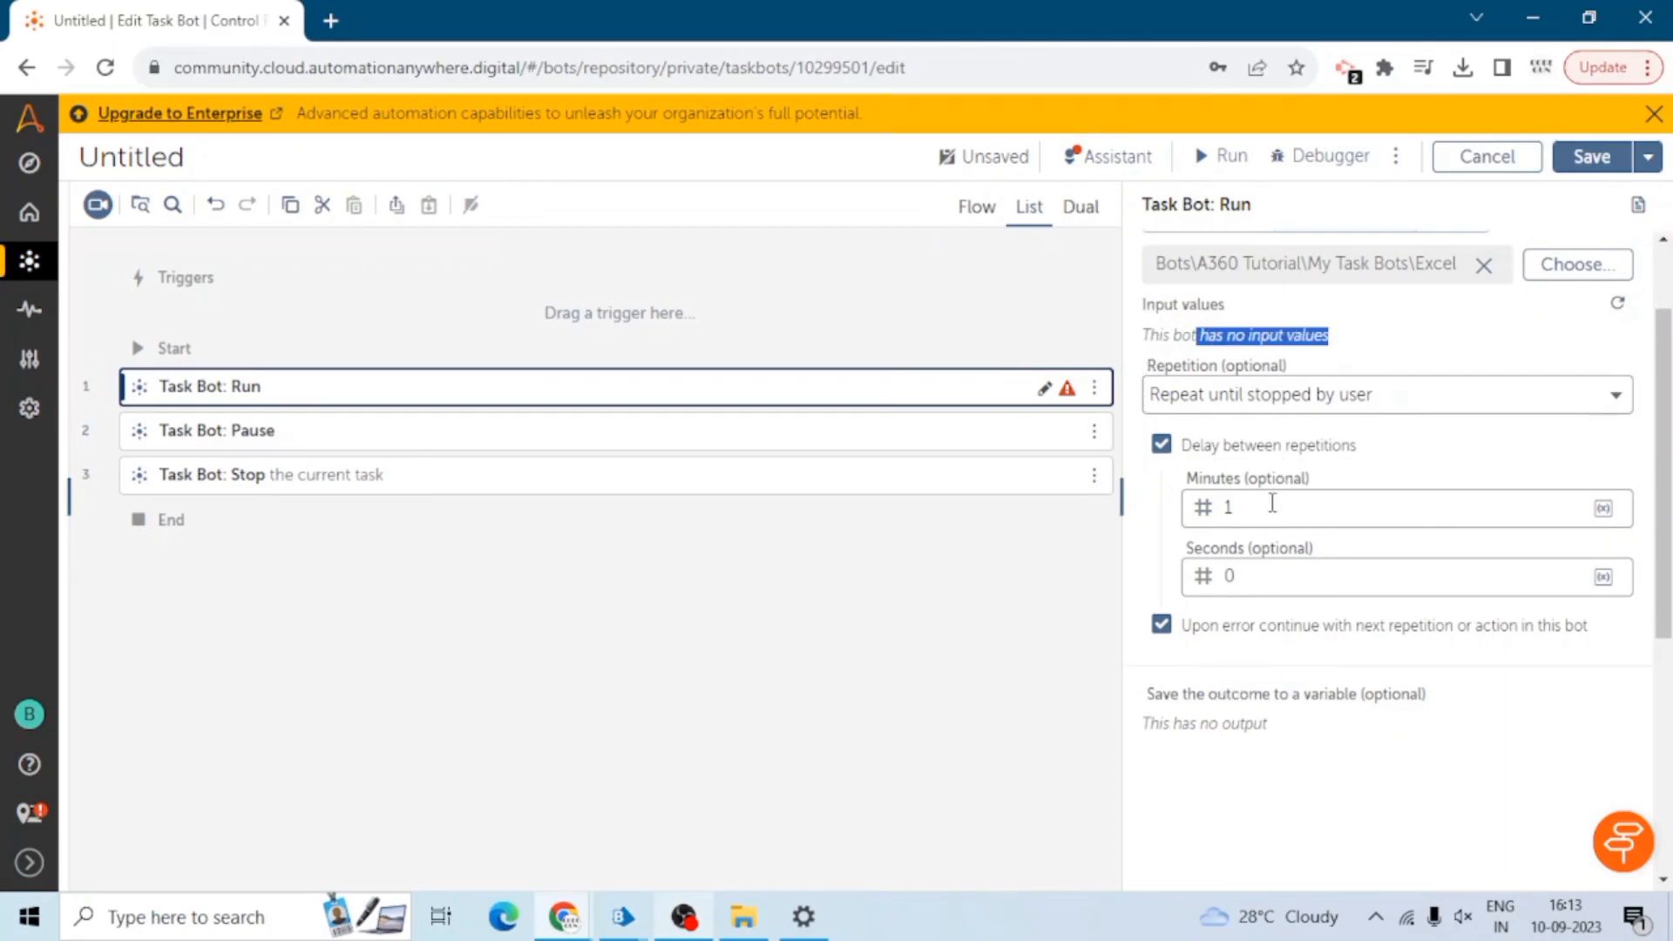
scroll(1263, 557, "up", 2)
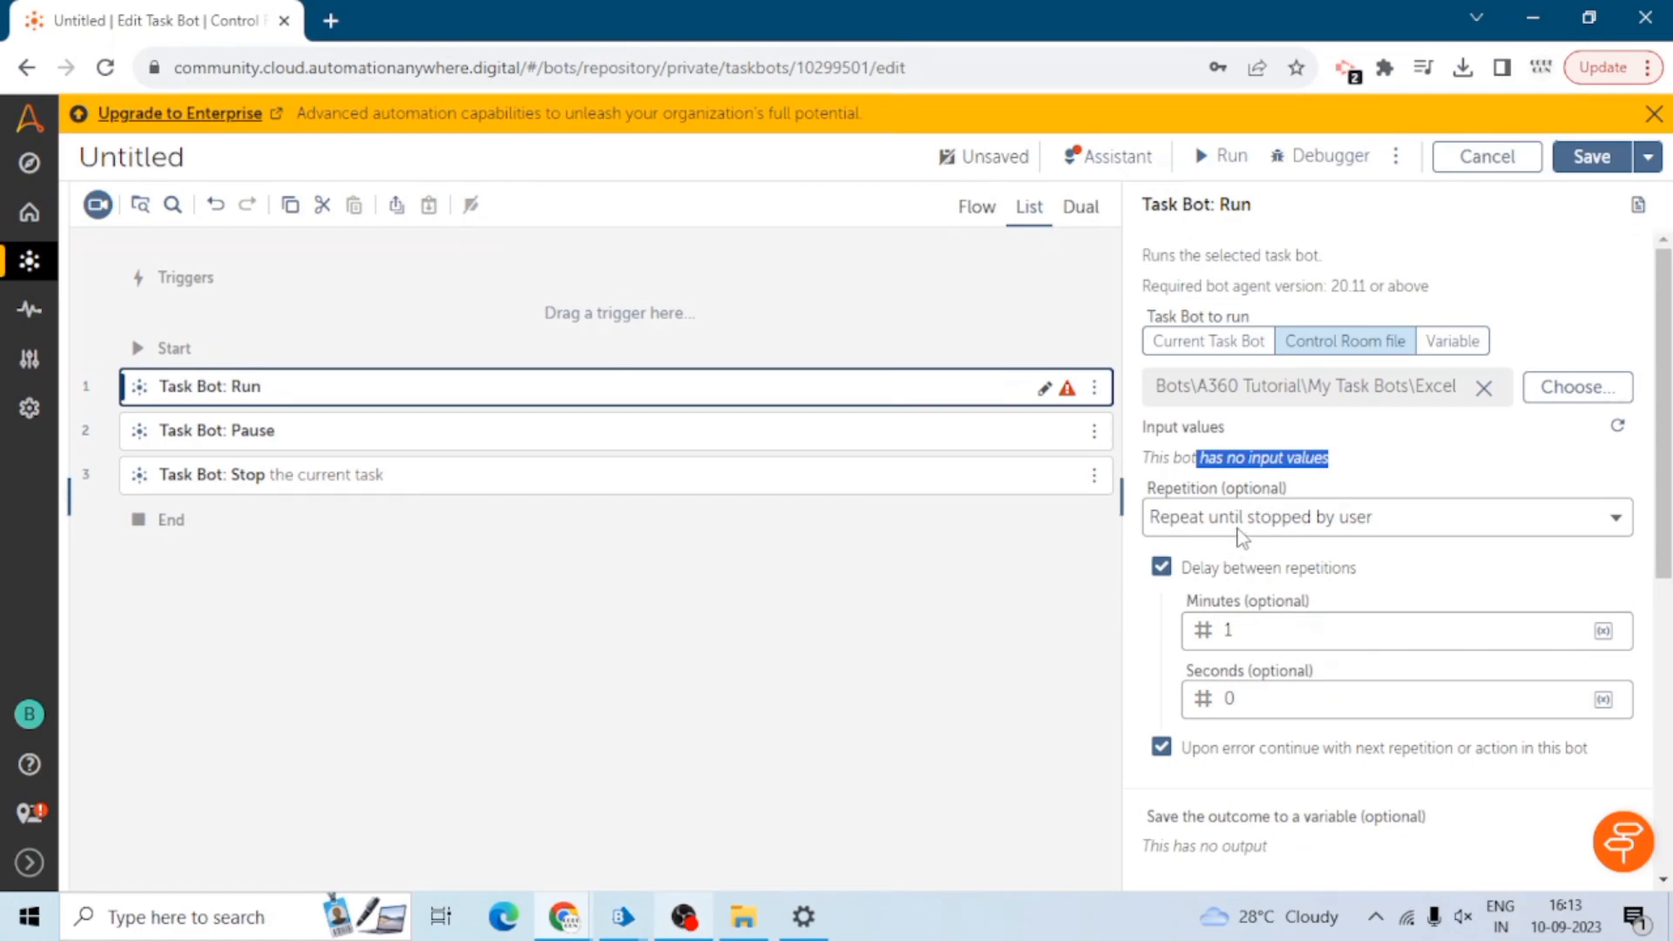
left_click(698, 430)
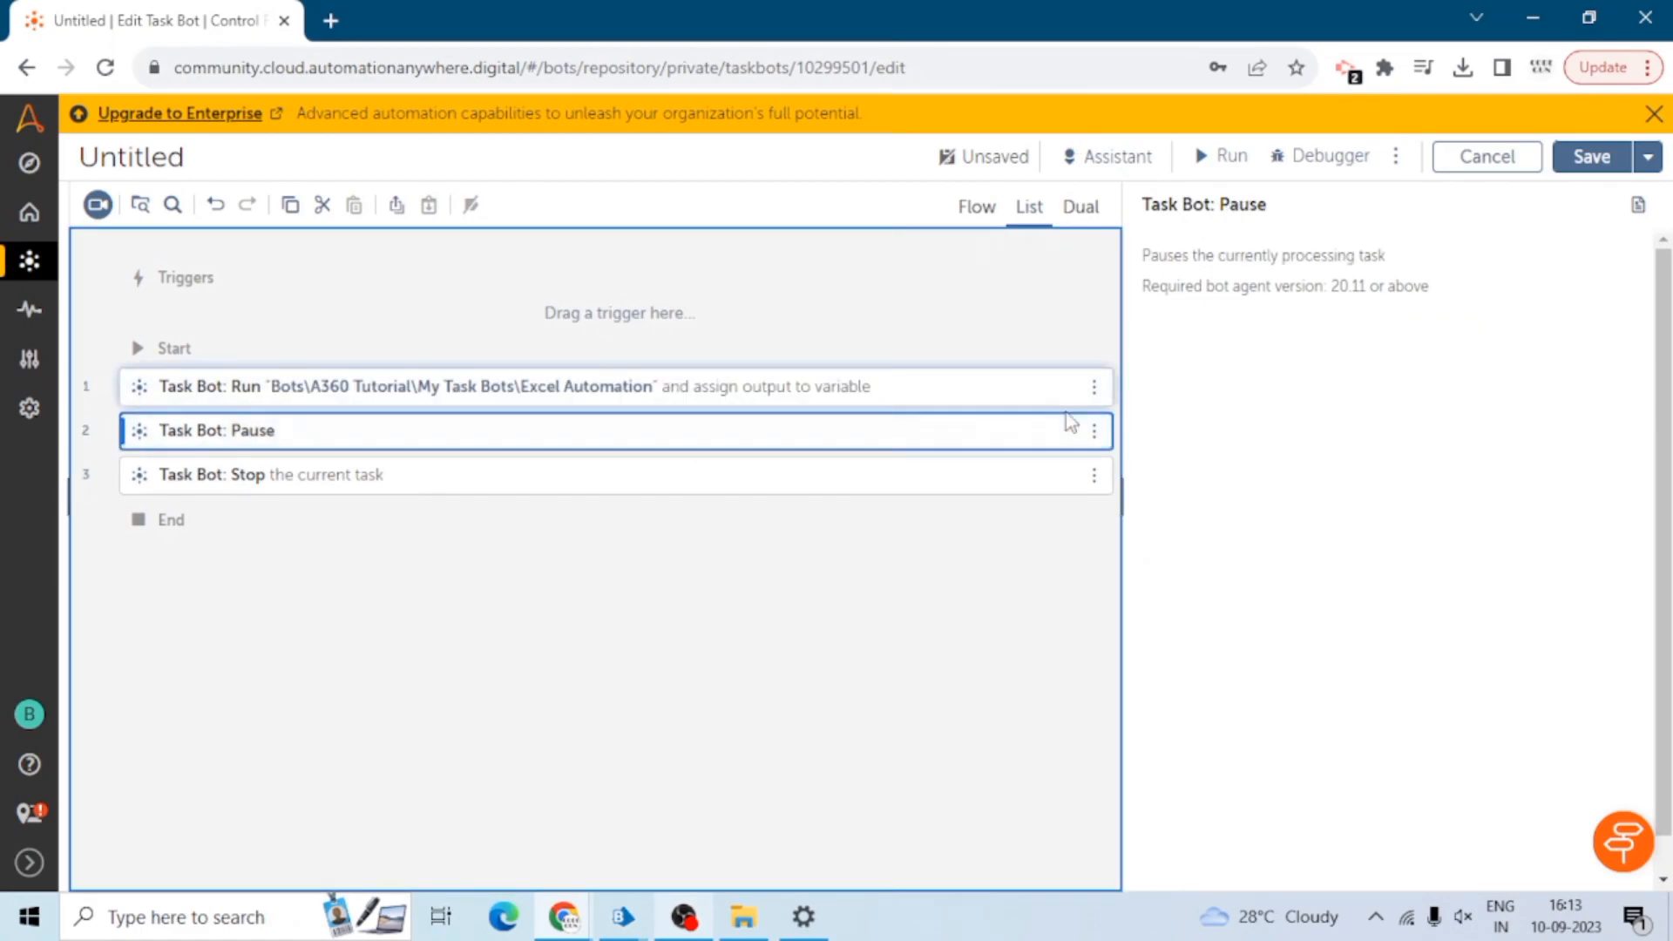
left_click(954, 432)
left_click(942, 437)
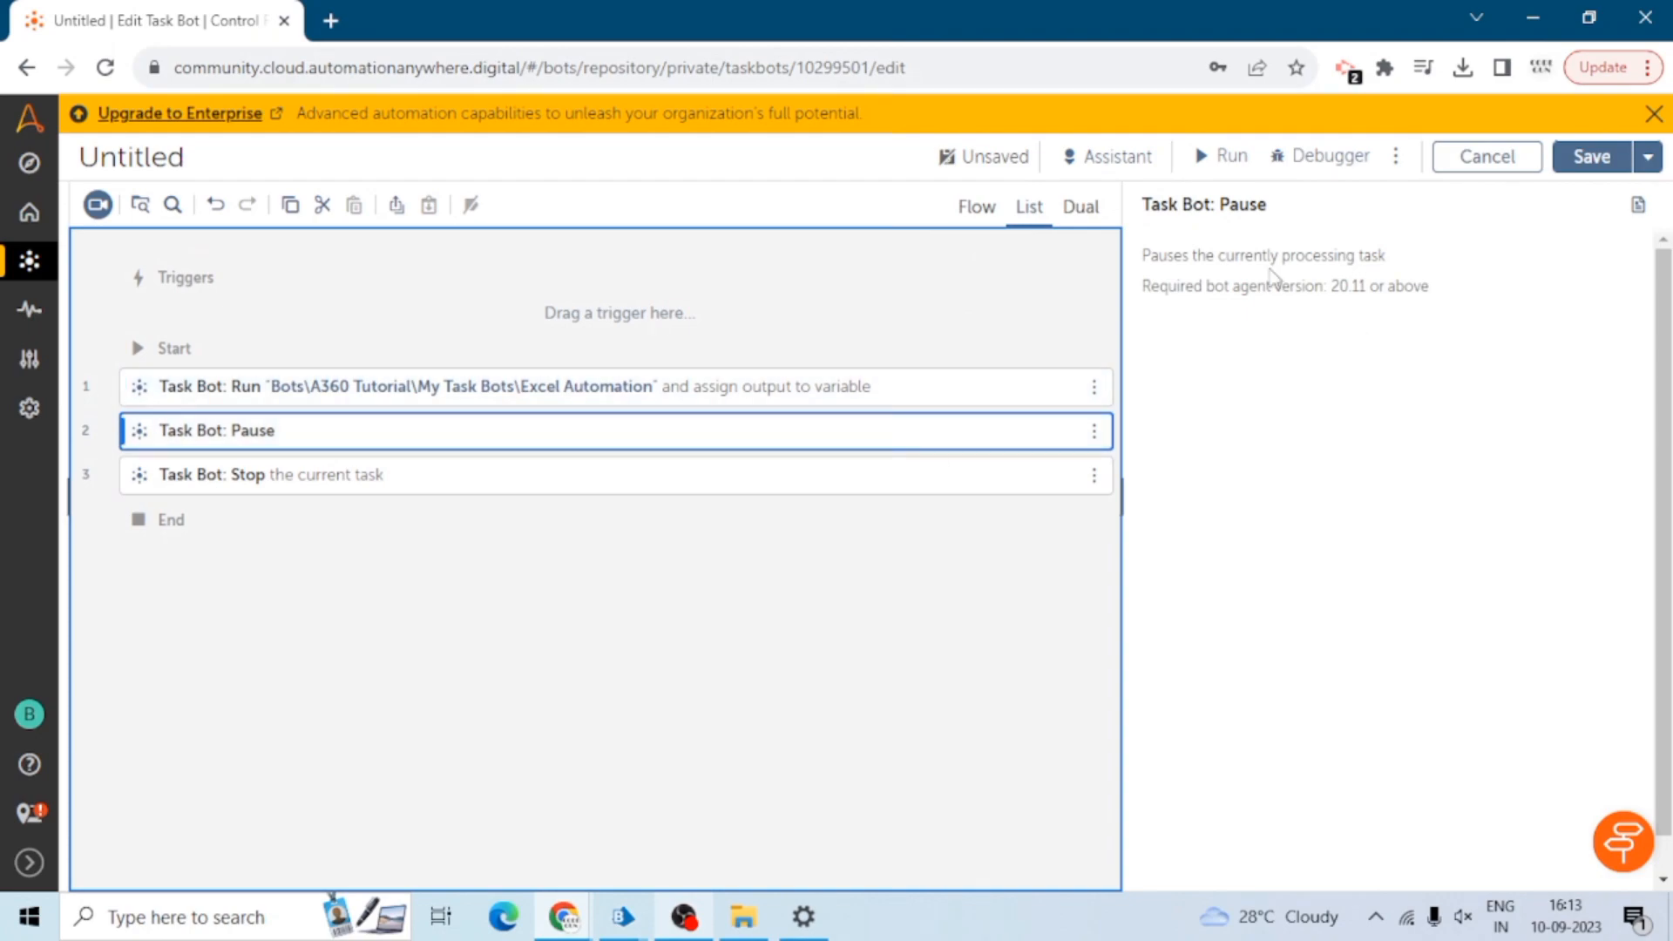
left_click_drag(1142, 253, 1440, 300)
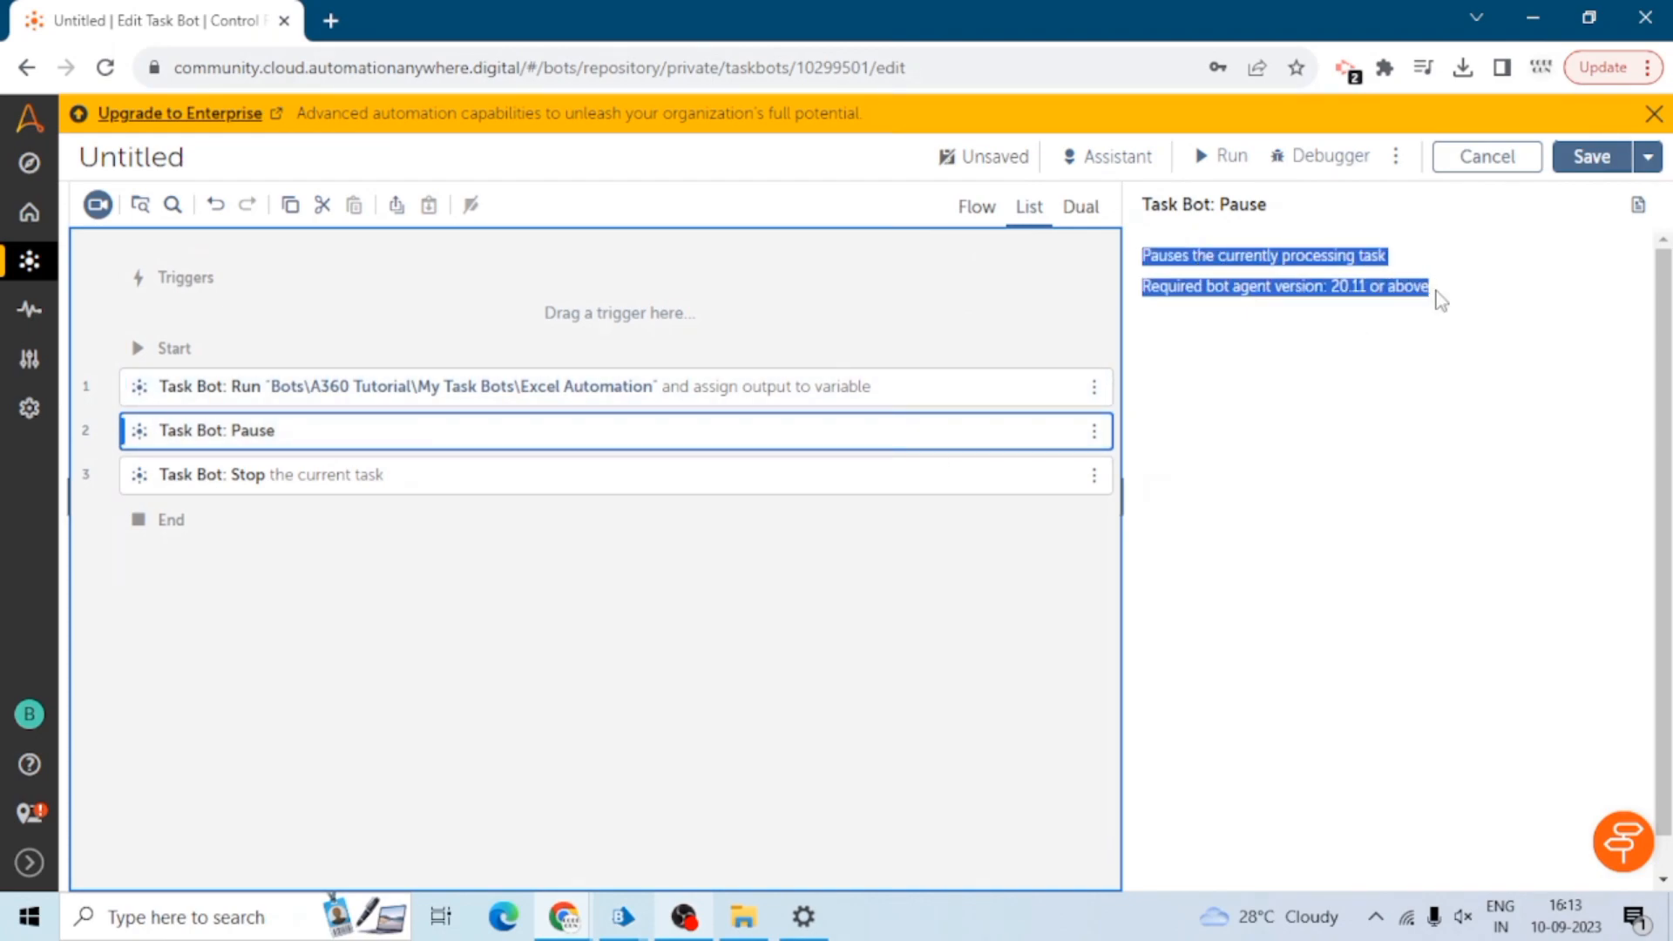
Select the Task Bot Stop action and read its description and bot agent version requirement, staying on the edit page.
left_click(1352, 264)
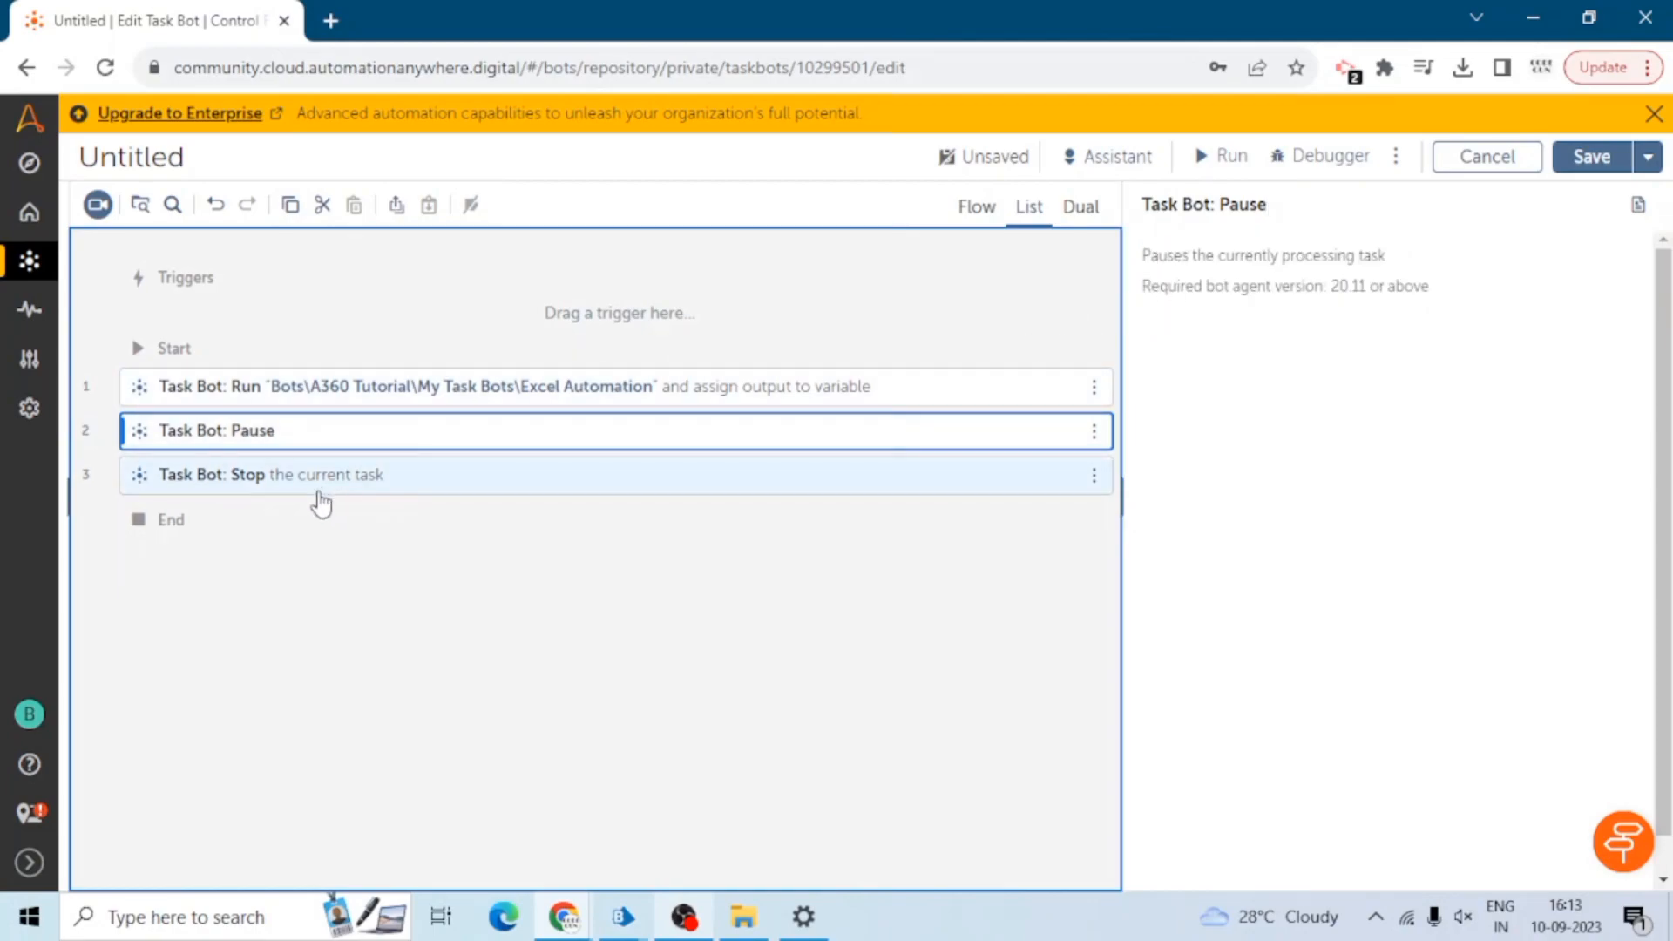
left_click(437, 489)
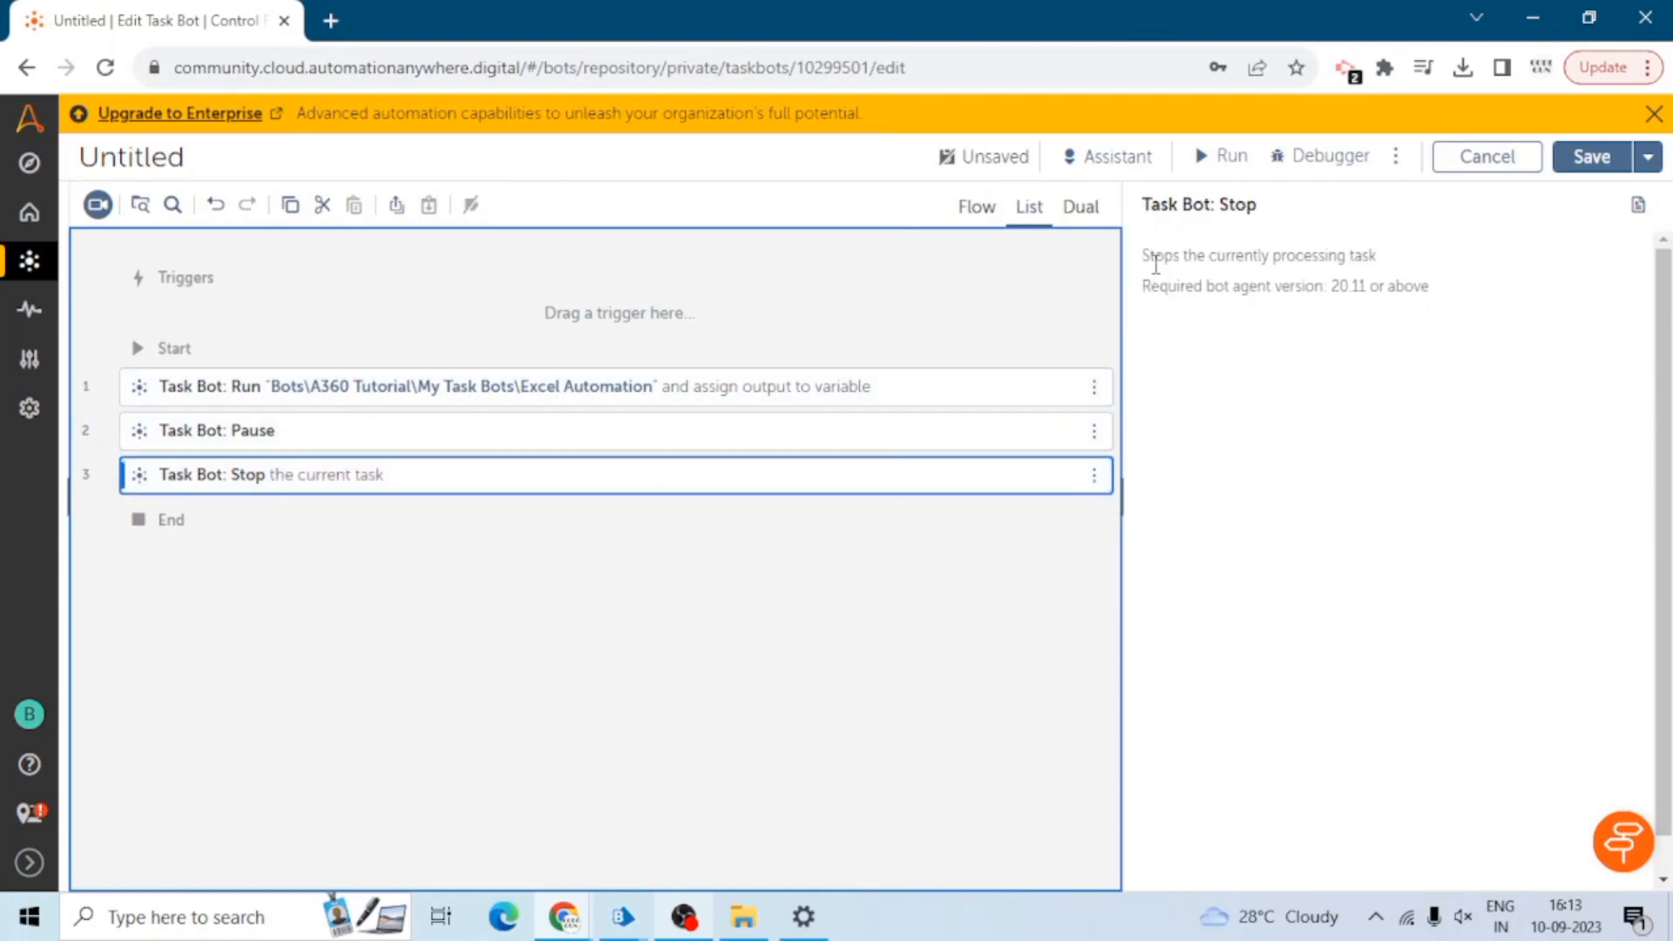
key("alt+Left")
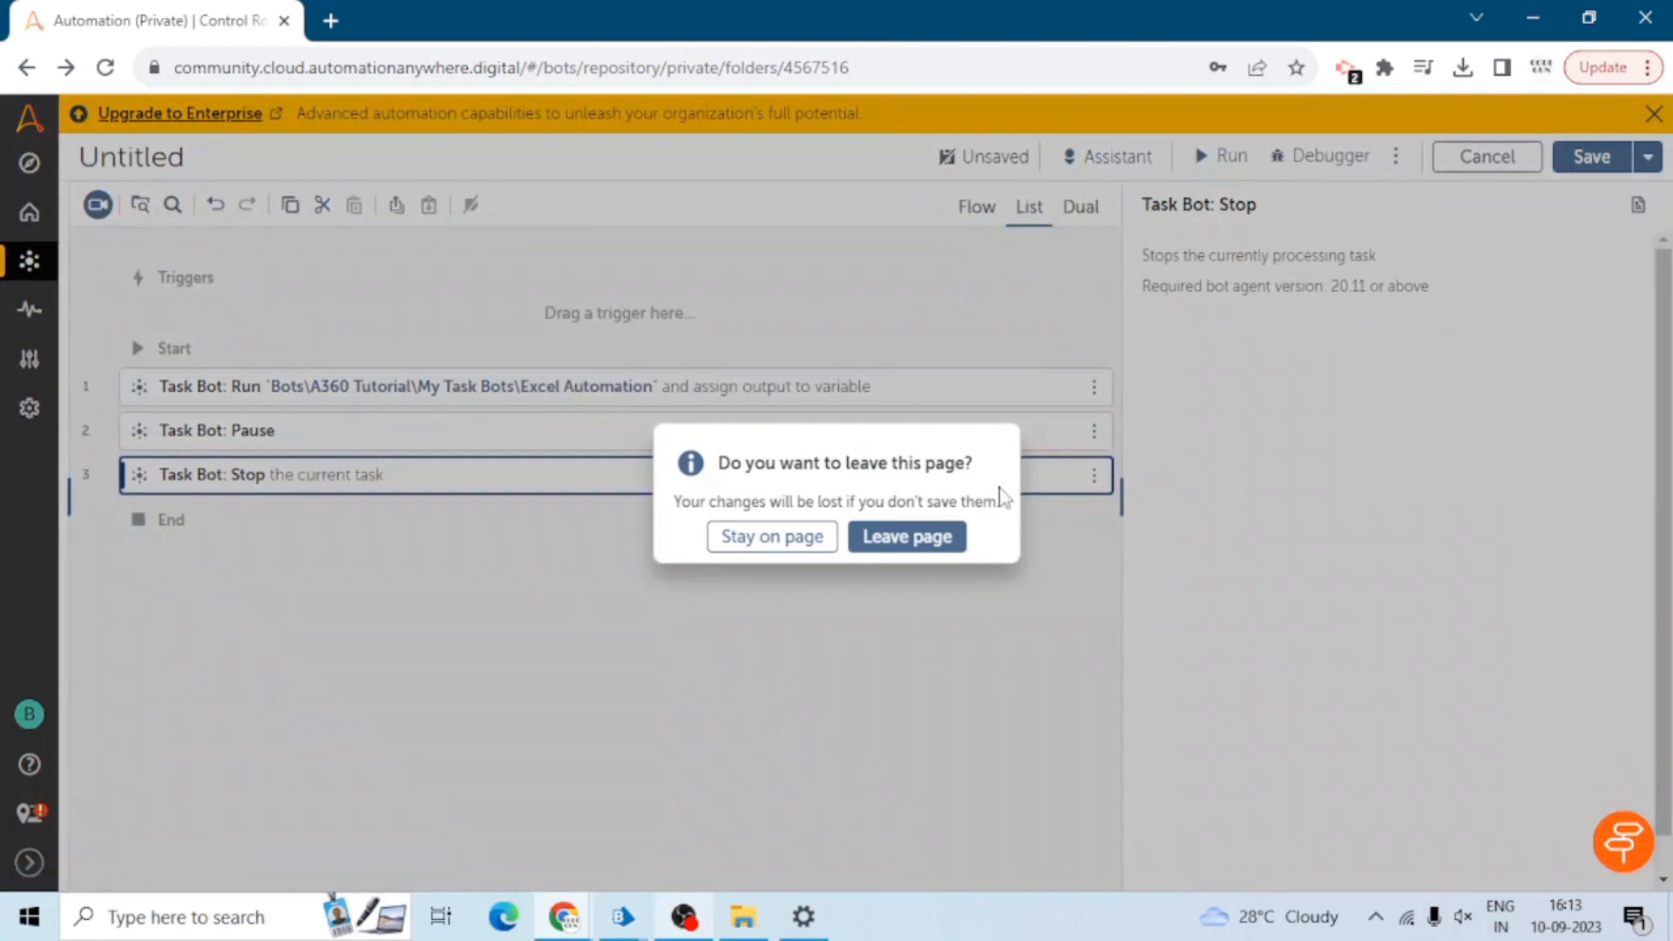
left_click(812, 538)
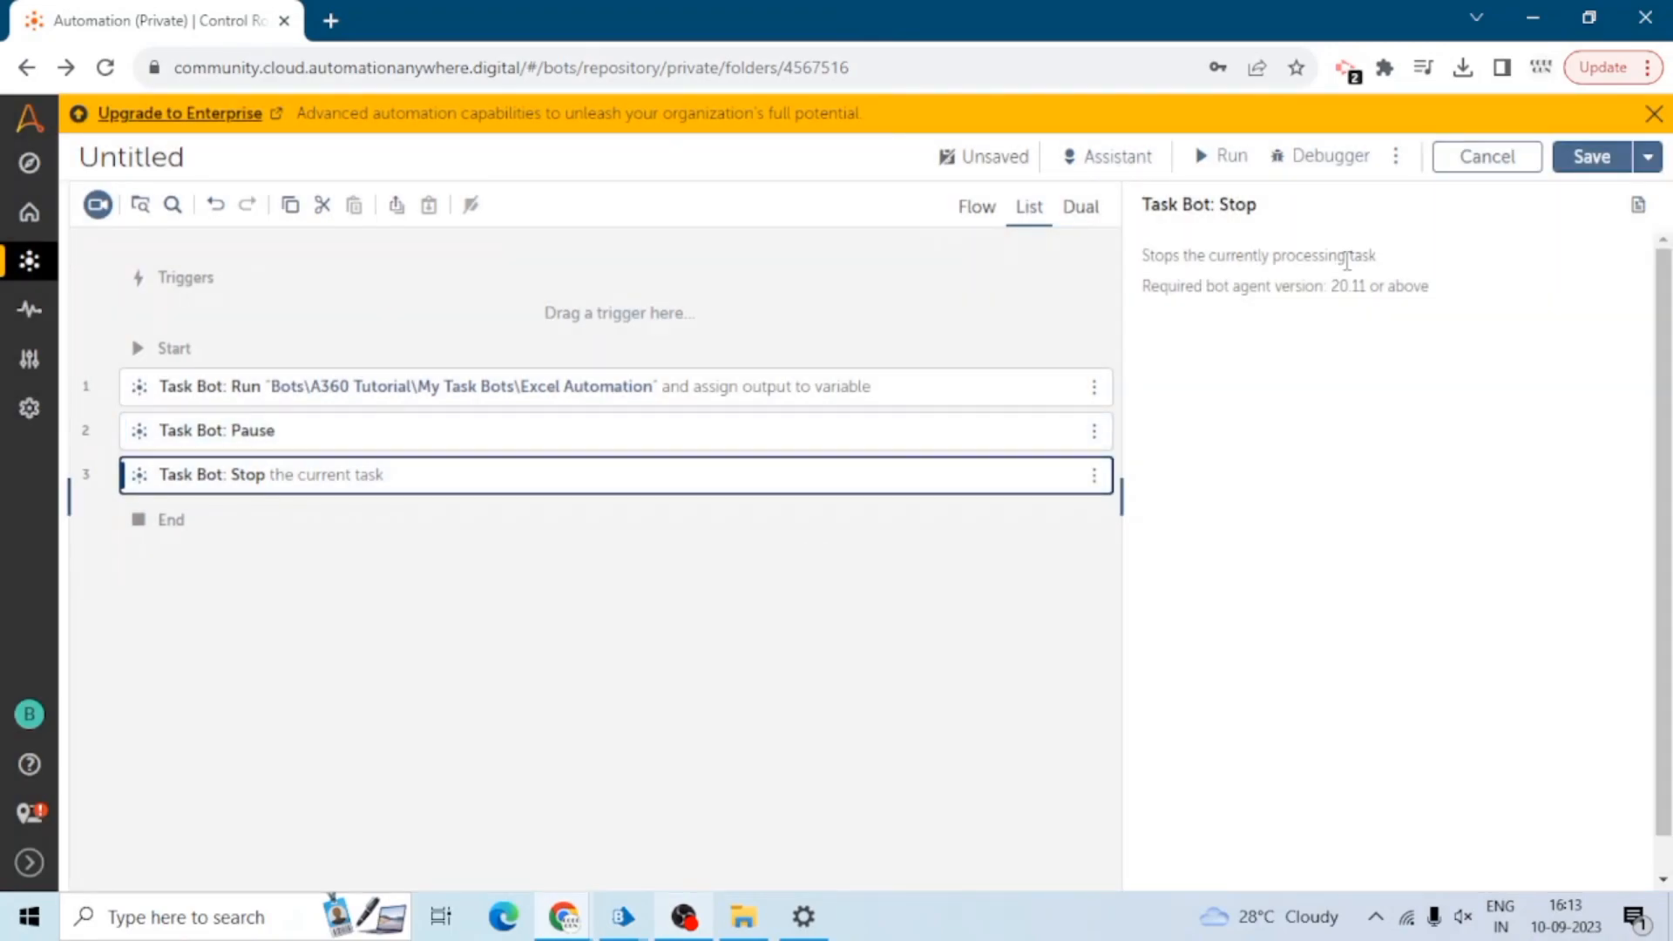
mouse_move(1440, 295)
left_mouse_down()
mouse_move(1191, 261)
mouse_move(1460, 305)
left_mouse_up()
left_click(1147, 243)
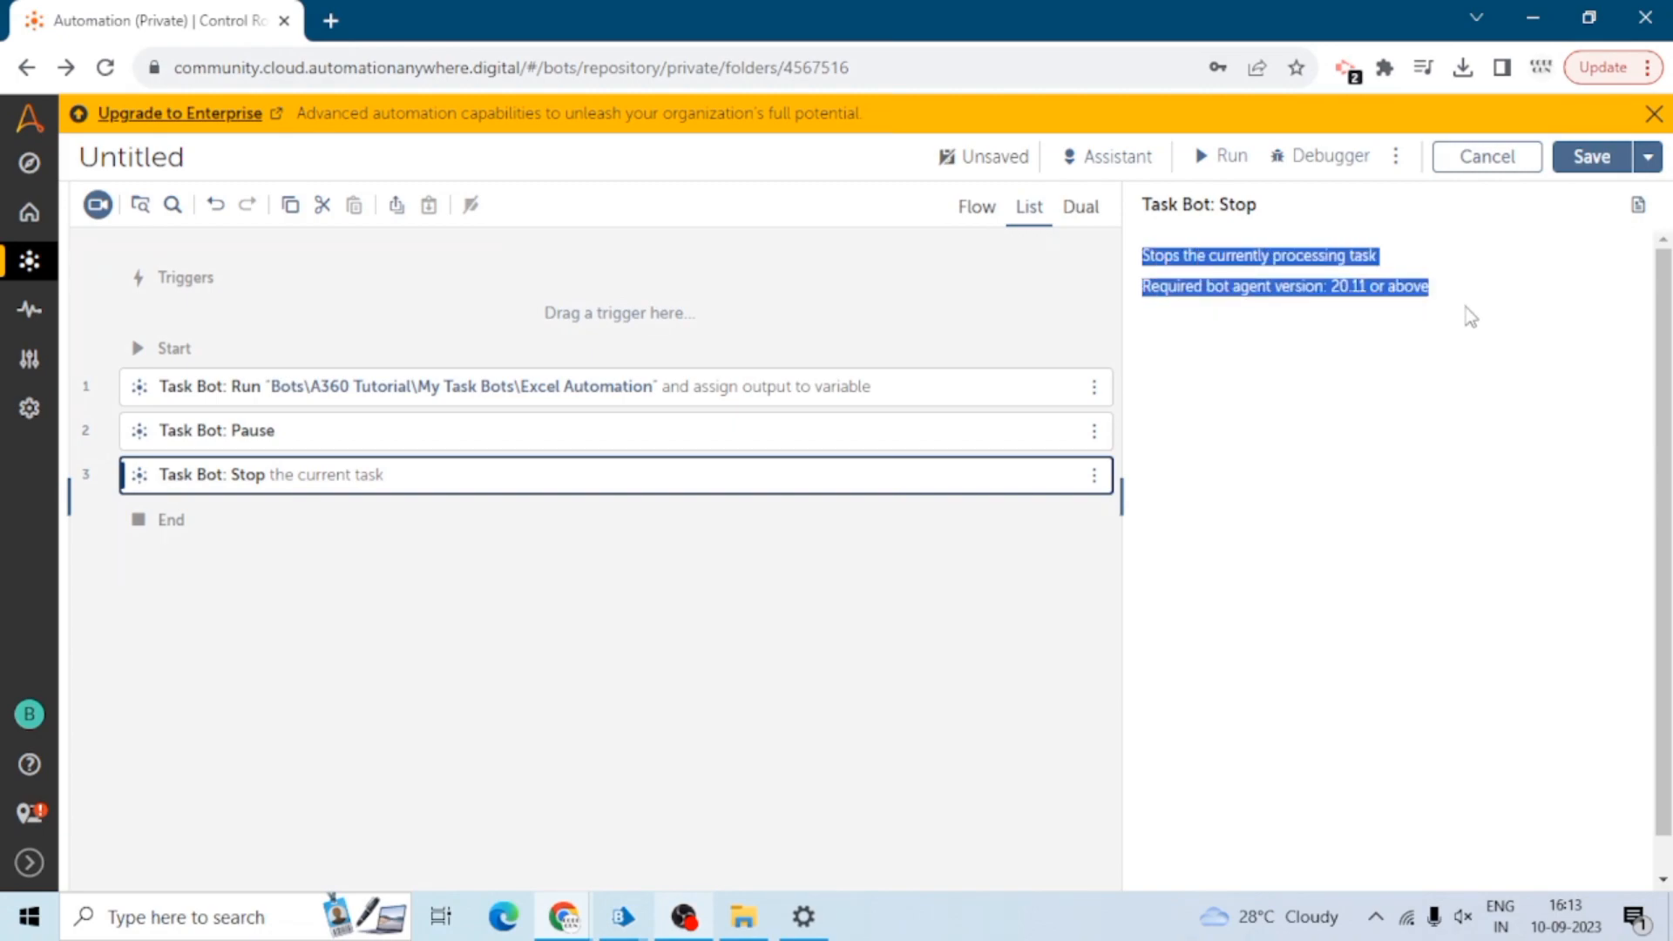
left_click(1466, 306)
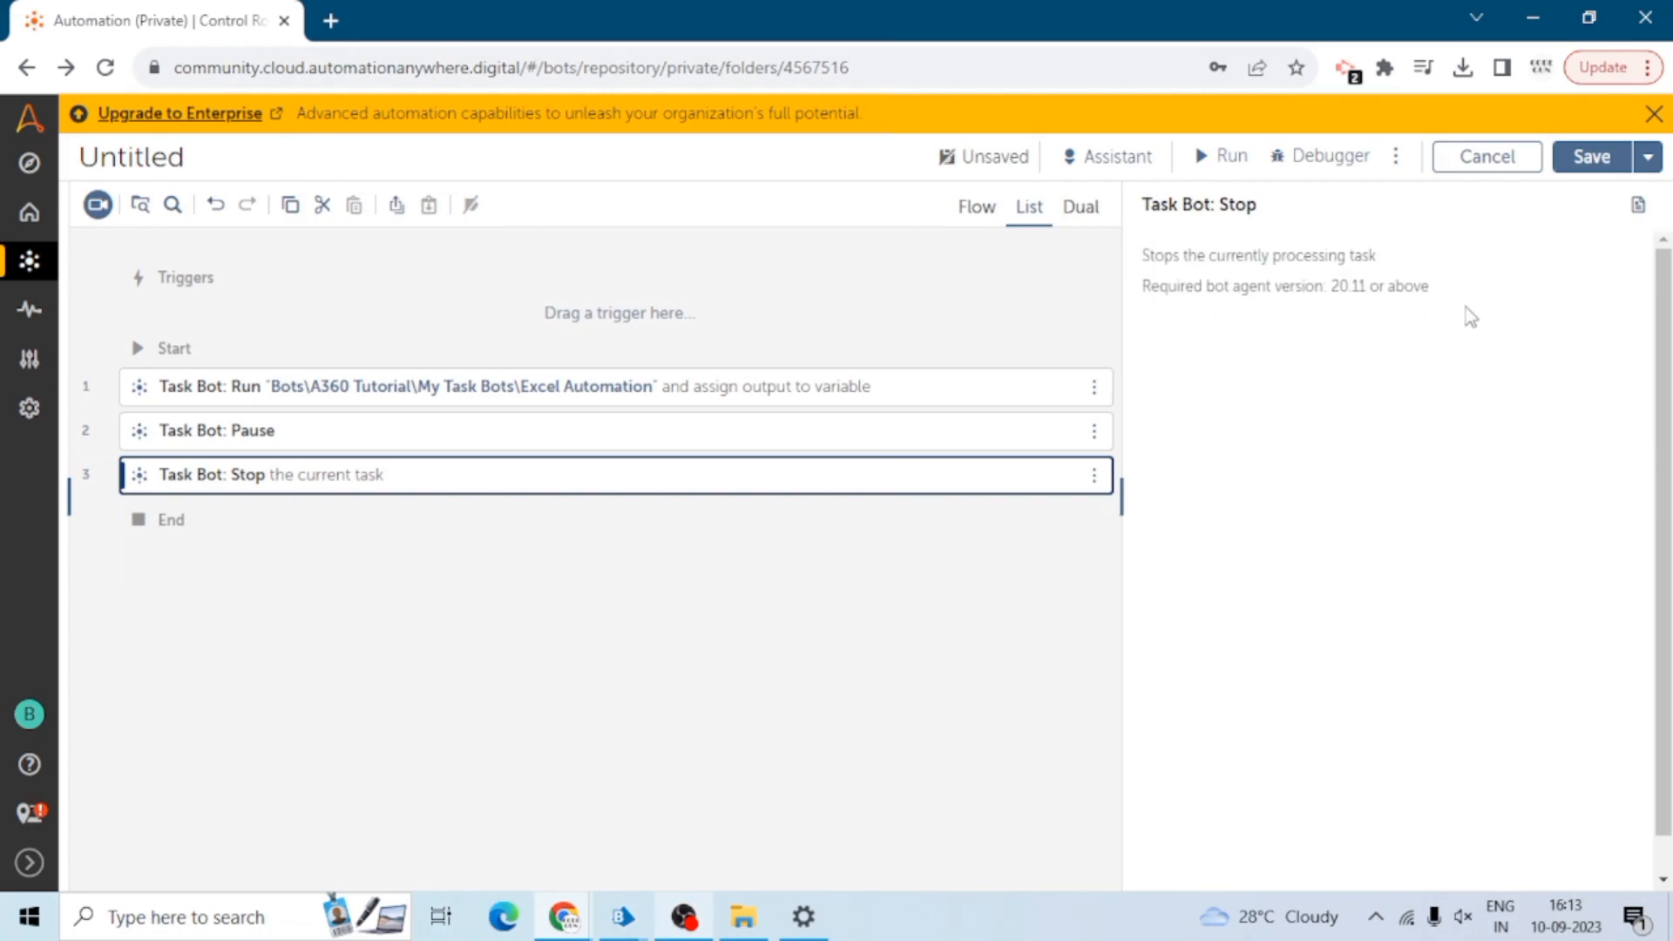